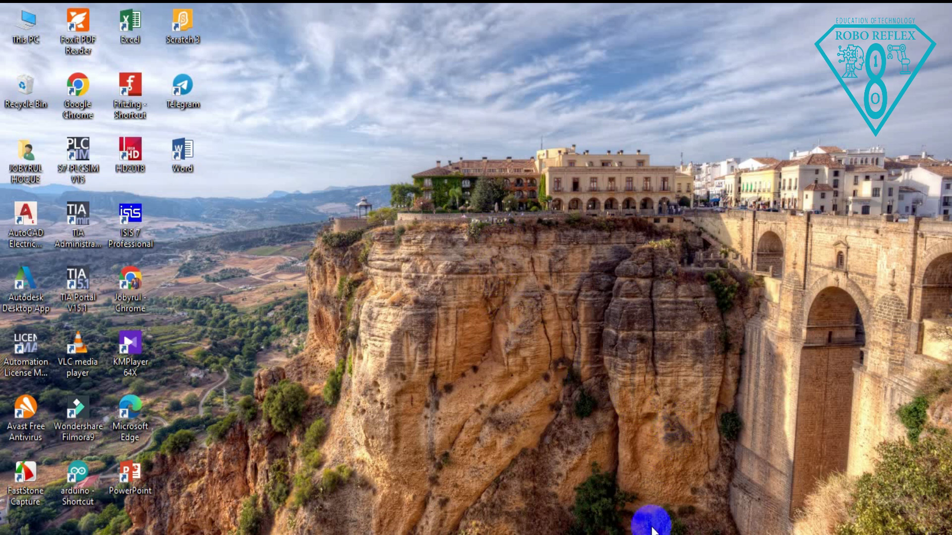
# Examine the heart-beat sensor circuit layout and wiring in the image Screenshot (11).png, and put the image away.
pyautogui.moveTo(615, 534)
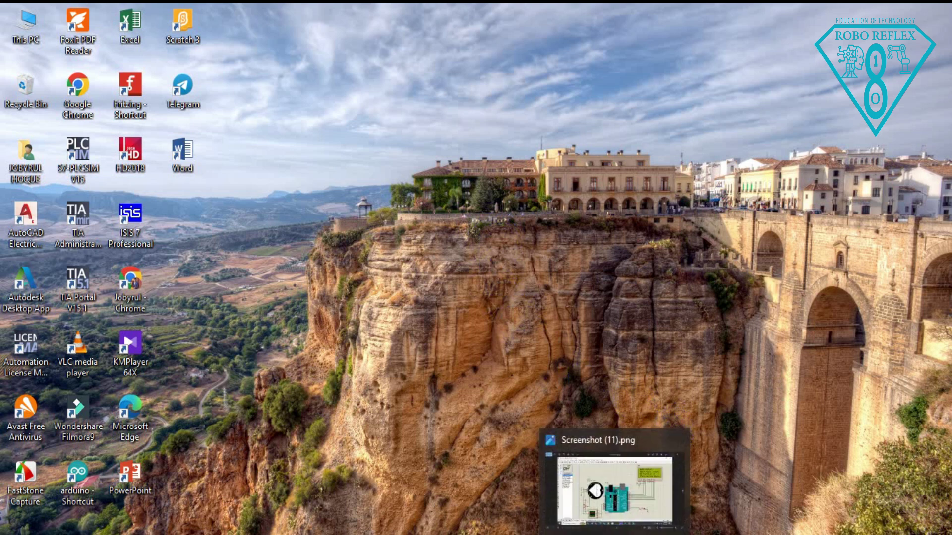
pyautogui.click(615, 489)
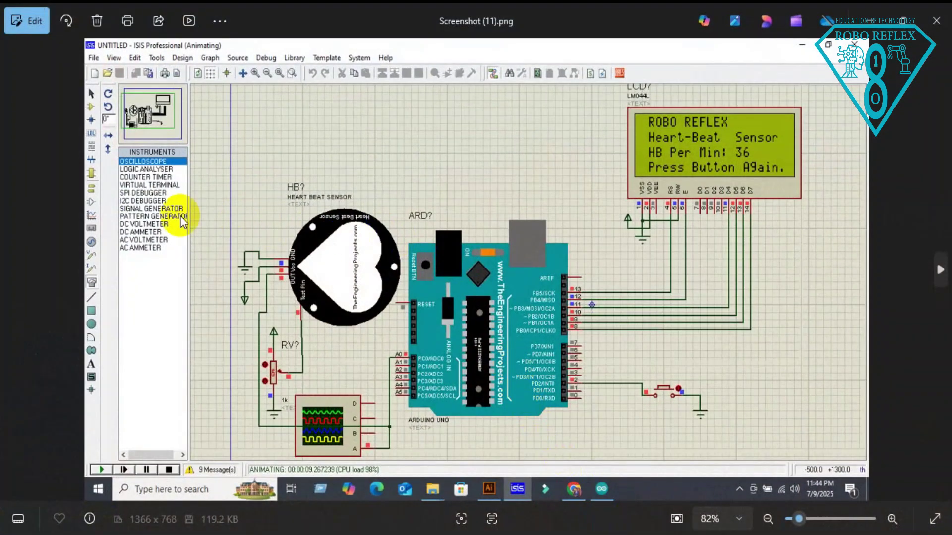
pyautogui.click(873, 22)
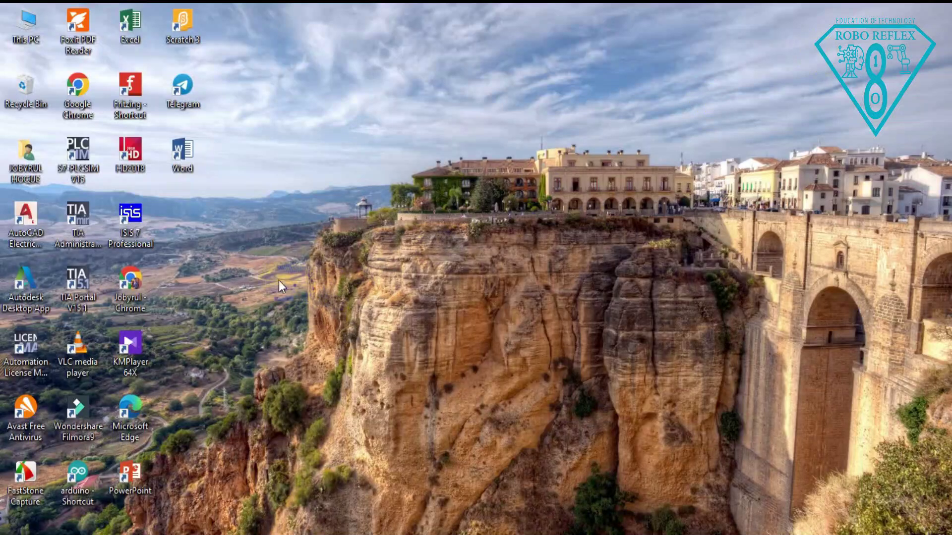
# Launch ISIS 7 Professional and decline viewing the sample designs.
pyautogui.doubleClick(132, 213)
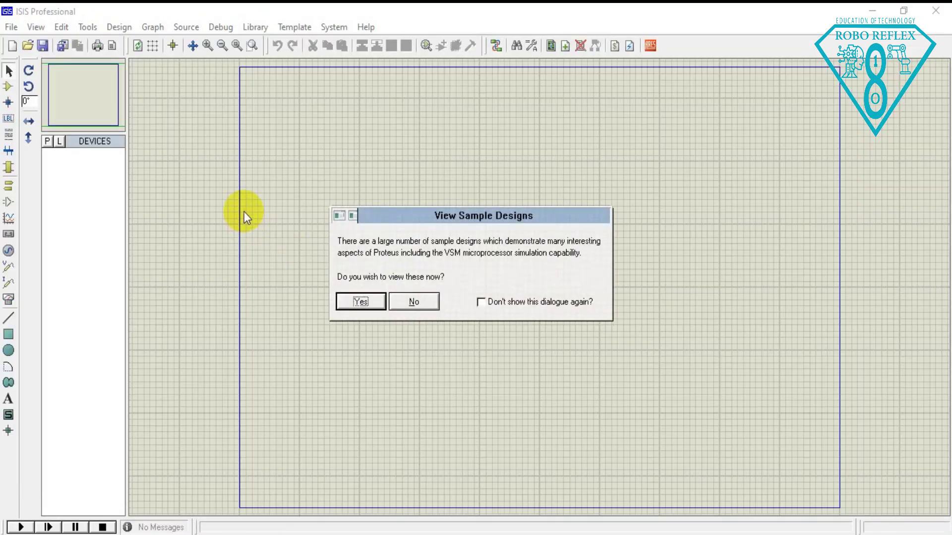
pyautogui.click(413, 303)
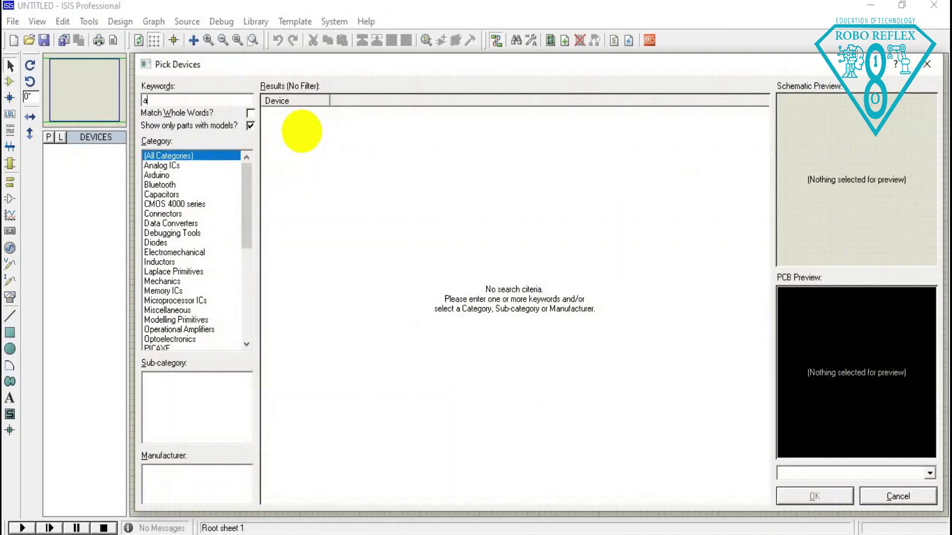
# Find "arduino" in the parts library and add the ARDUINO UNO to the device list, along with a BUTTON.
pyautogui.write('rd')
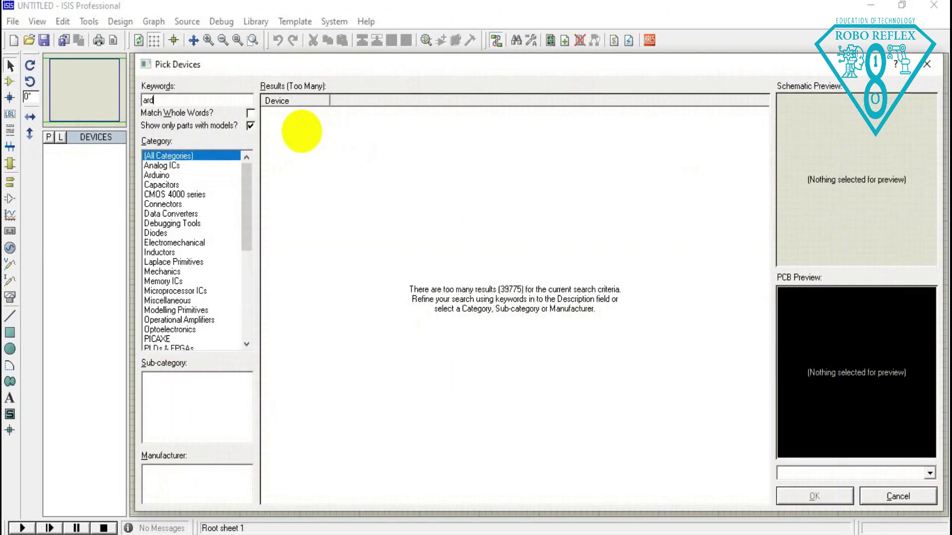
pyautogui.write('uino')
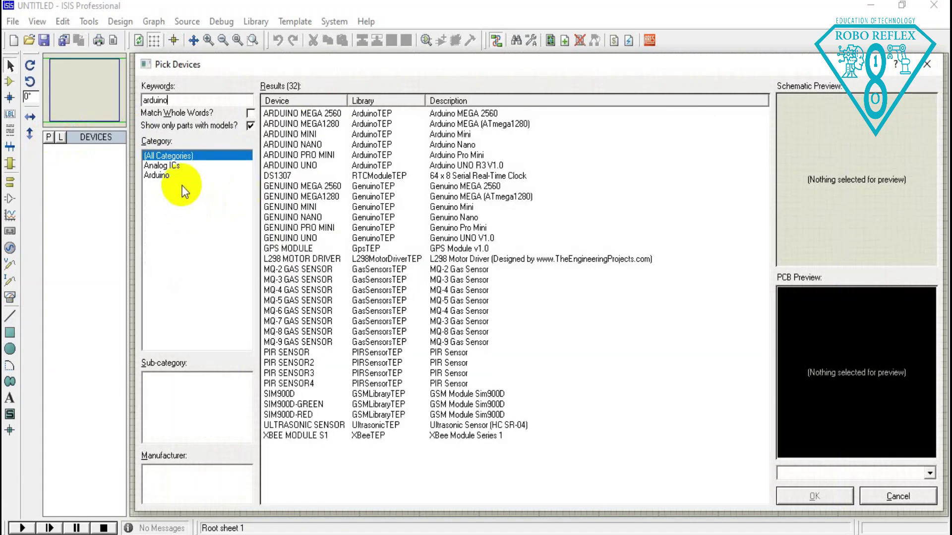
pyautogui.click(297, 166)
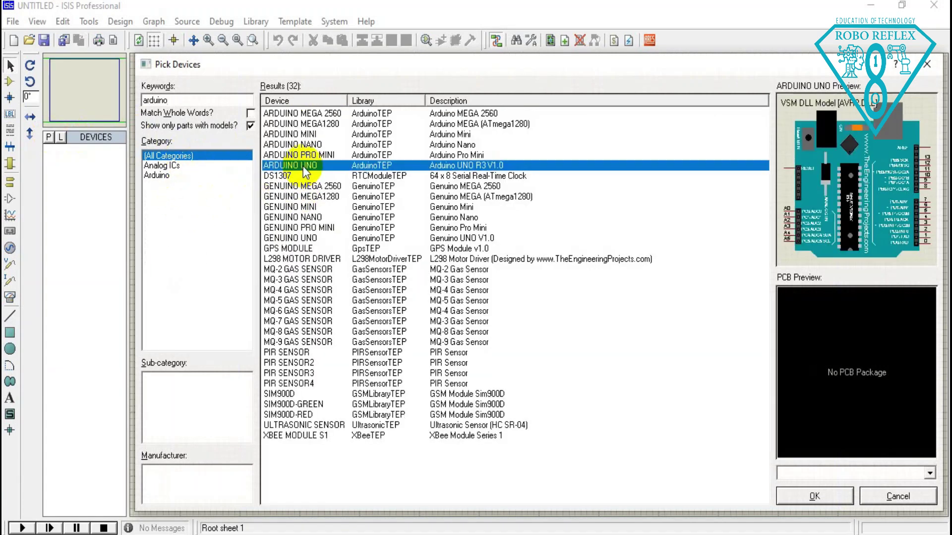
pyautogui.click(814, 496)
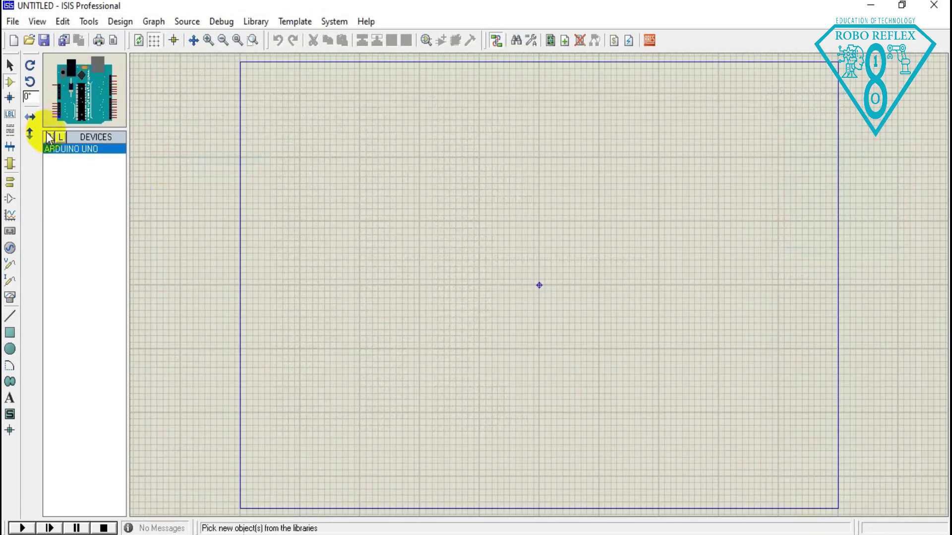
pyautogui.click(48, 138)
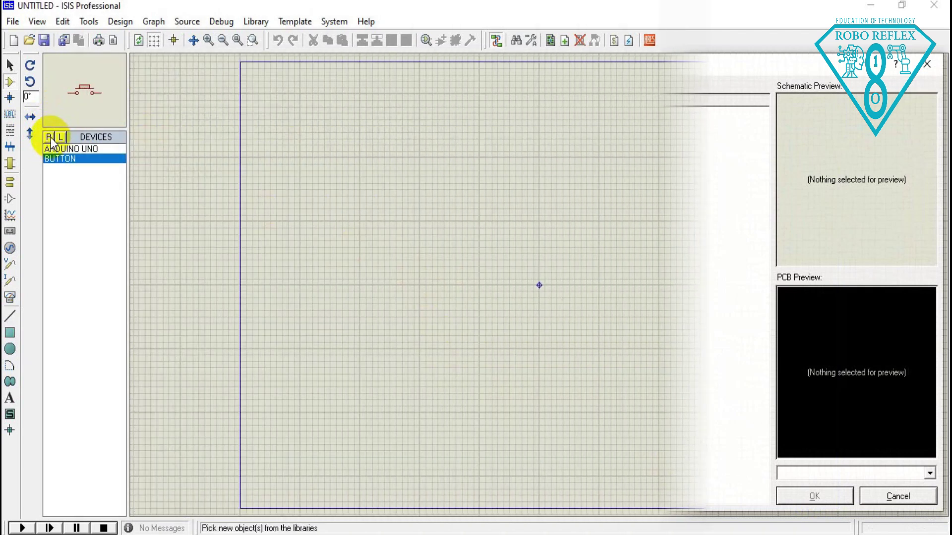
# Search the parts library for "hear" and add the first-version HEART BEAT SENSOR to the device list.
pyautogui.click(48, 137)
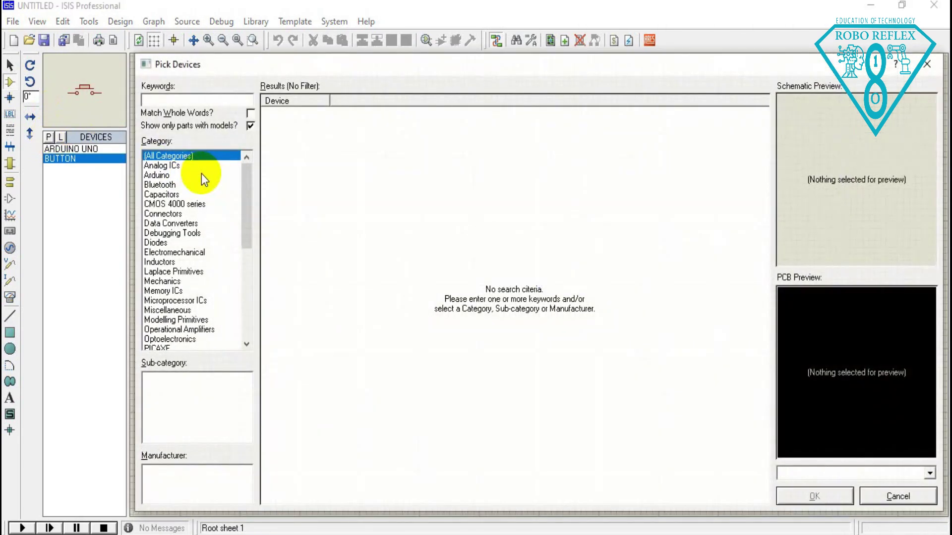
pyautogui.write('he')
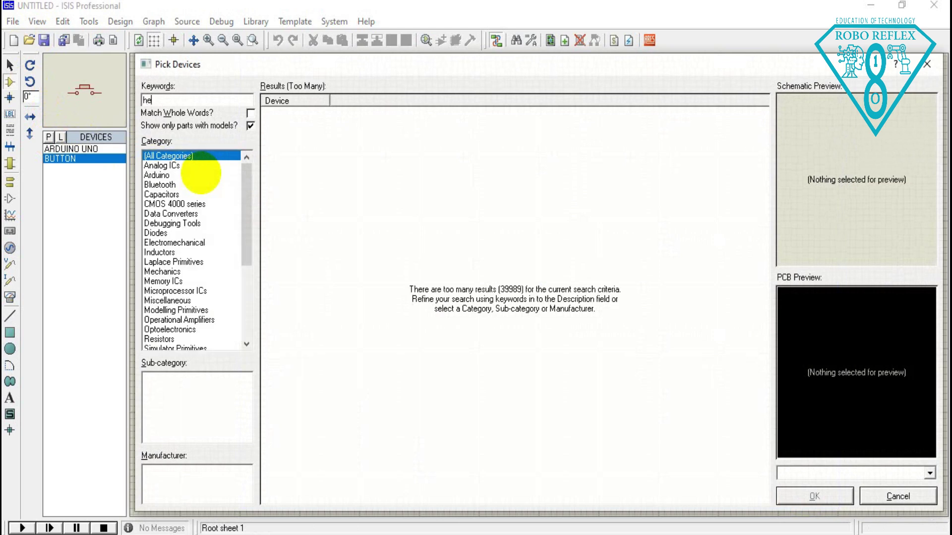
pyautogui.write('ard')
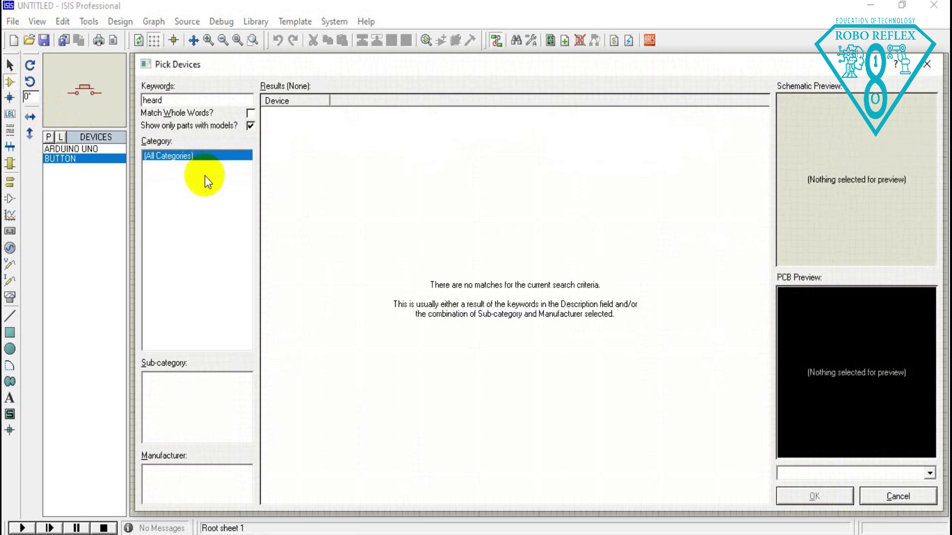
pyautogui.press('BackSpace')
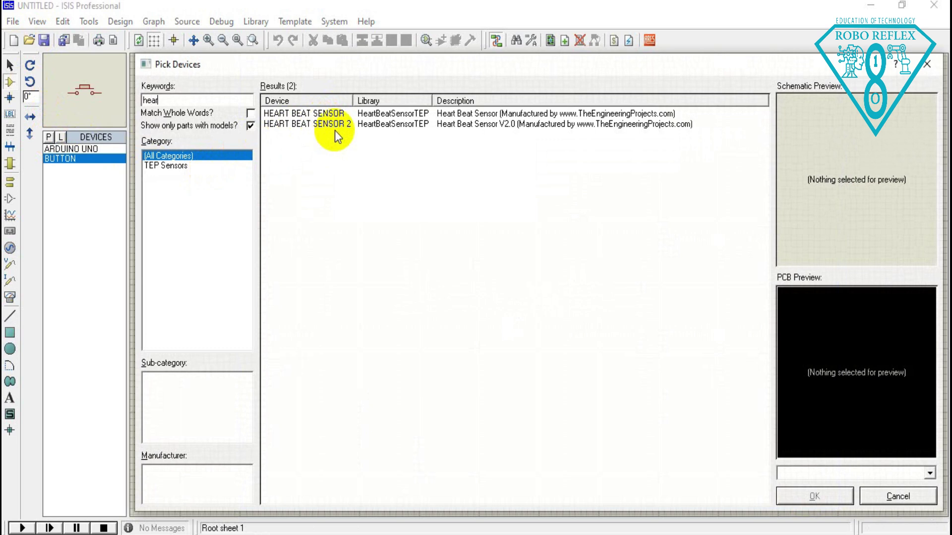
pyautogui.moveTo(335, 127)
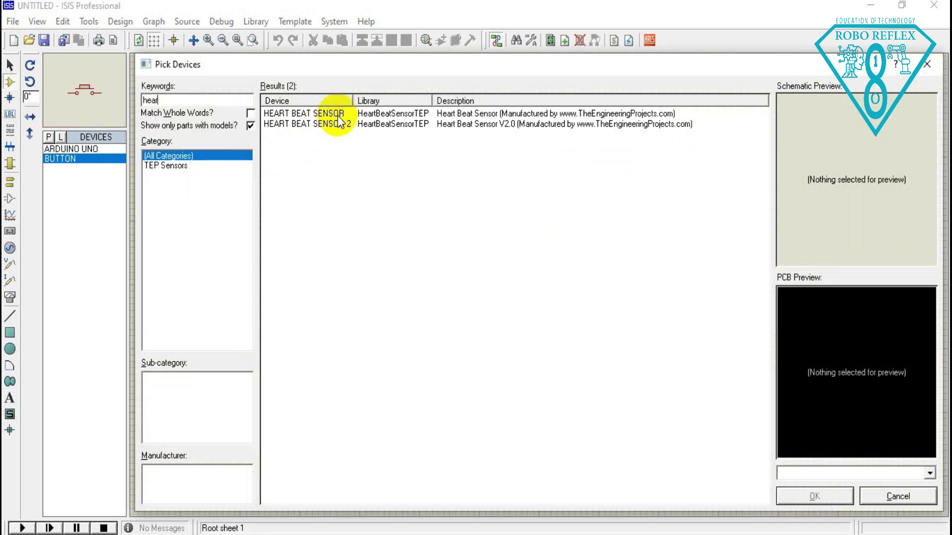
pyautogui.click(338, 115)
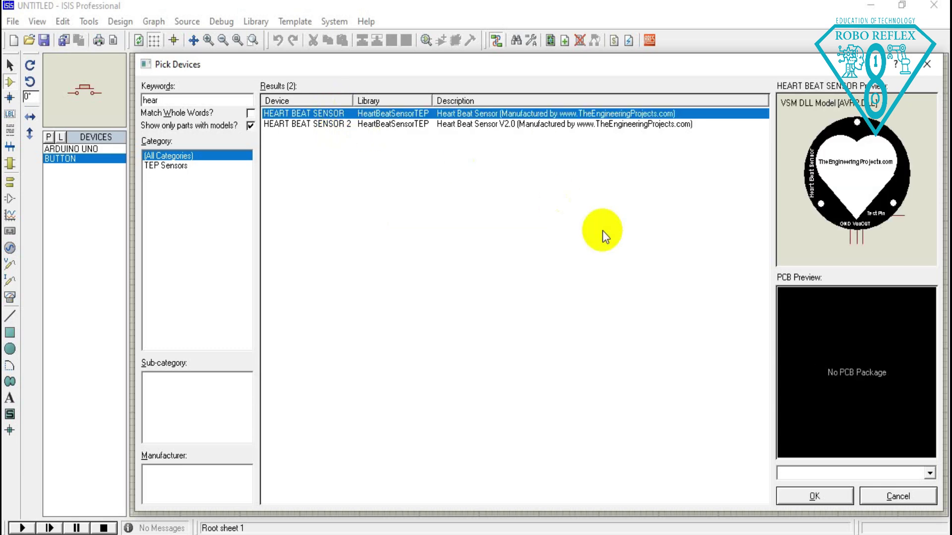
pyautogui.click(424, 125)
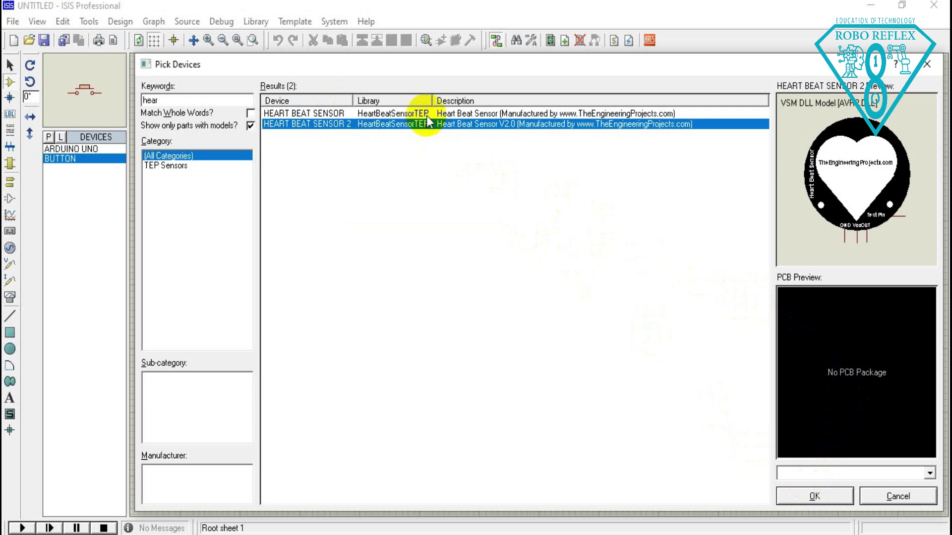
pyautogui.click(426, 114)
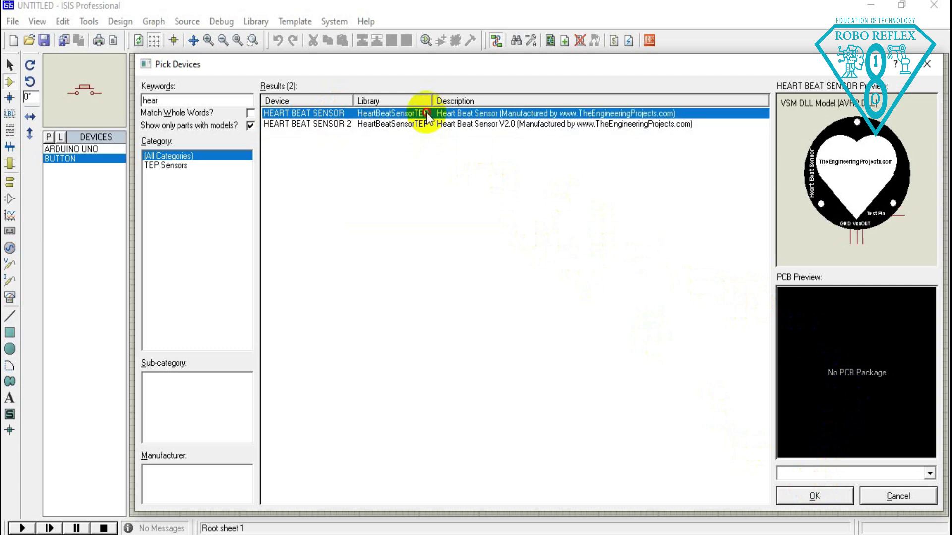
pyautogui.click(809, 499)
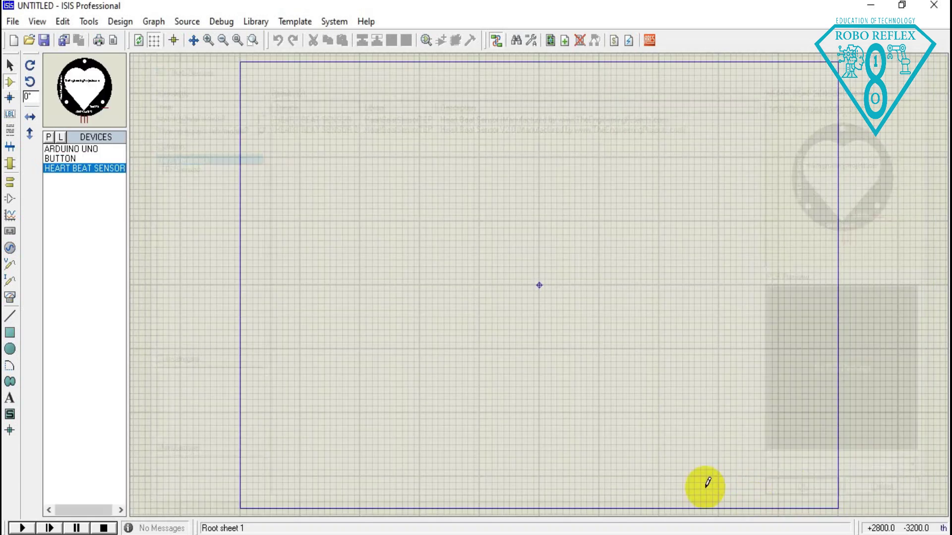
# Search the parts library for "lm044l" and add the LM044L 20x4 alphanumeric LCD from the DISPLAY library.
pyautogui.click(48, 137)
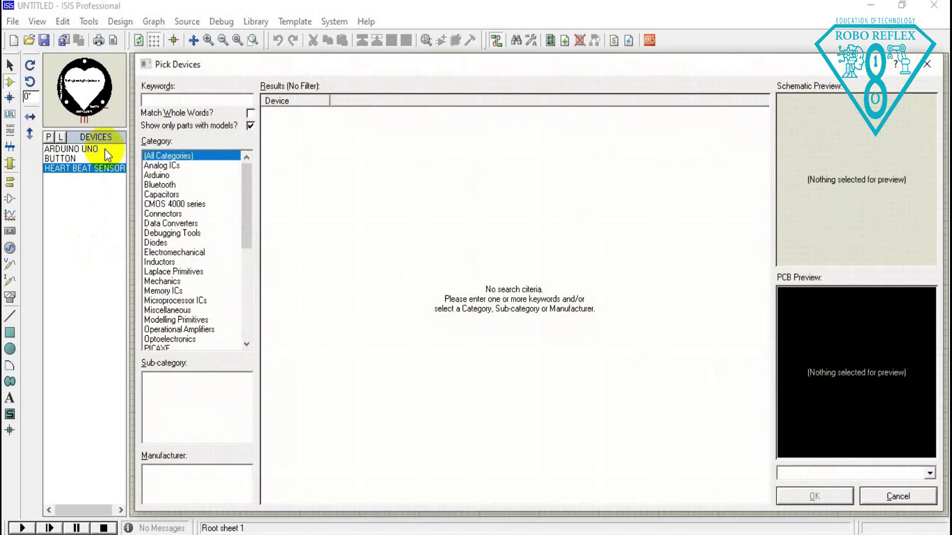
pyautogui.write('lm044')
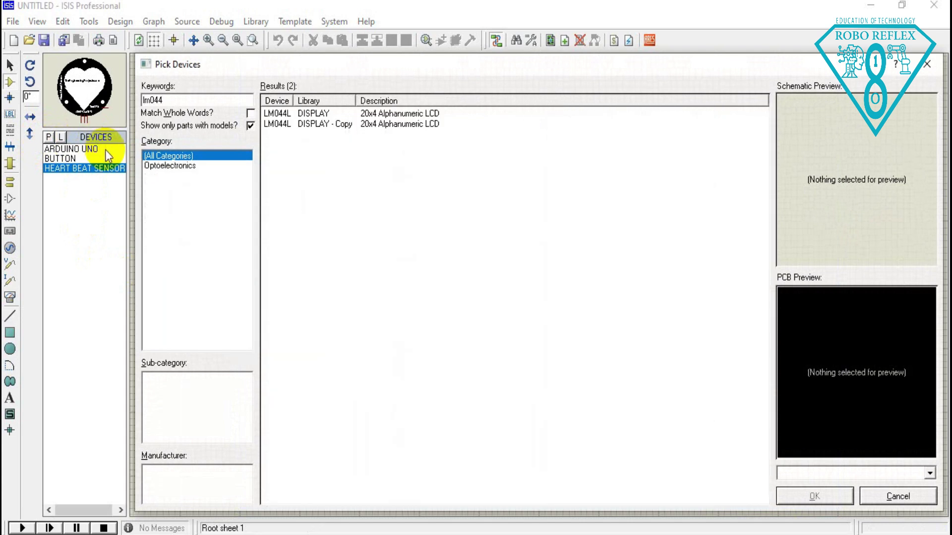
pyautogui.write('l')
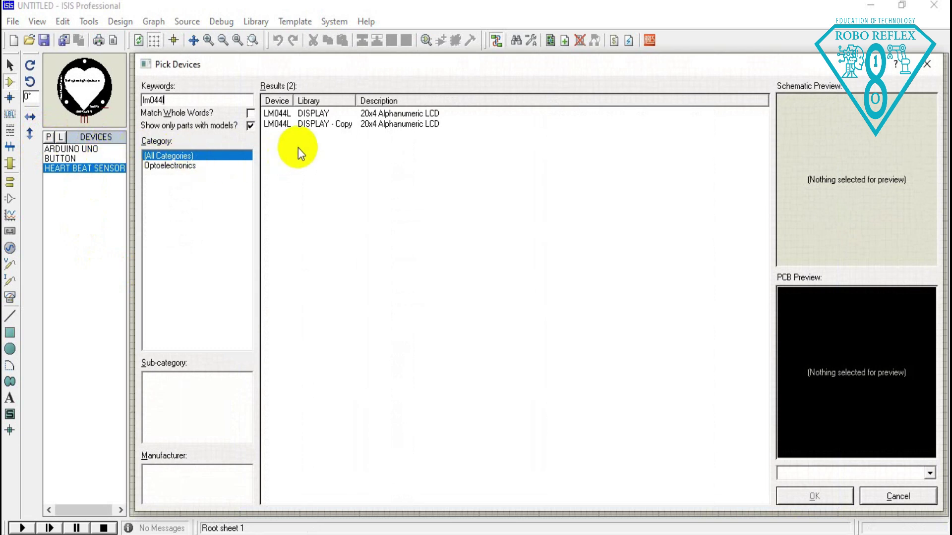
pyautogui.click(310, 114)
pyautogui.click(310, 124)
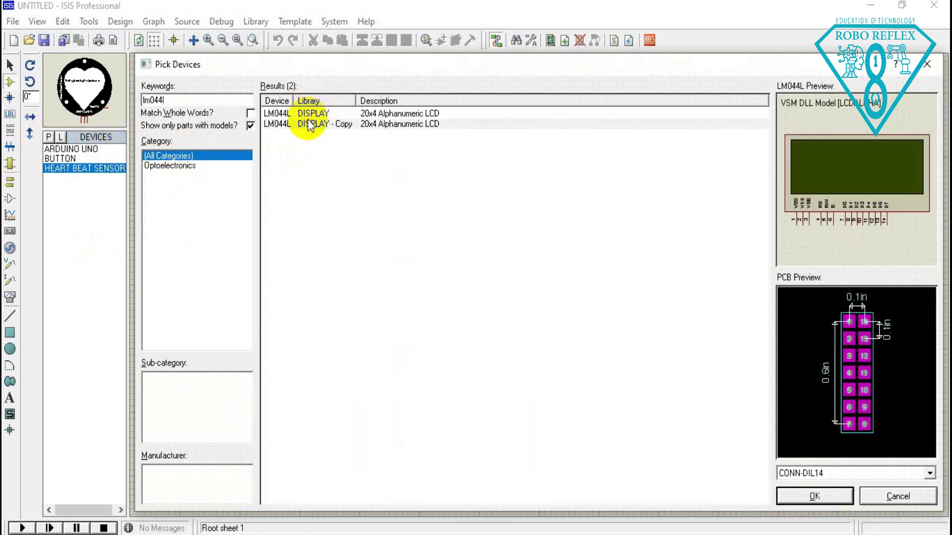
pyautogui.click(313, 126)
pyautogui.click(307, 113)
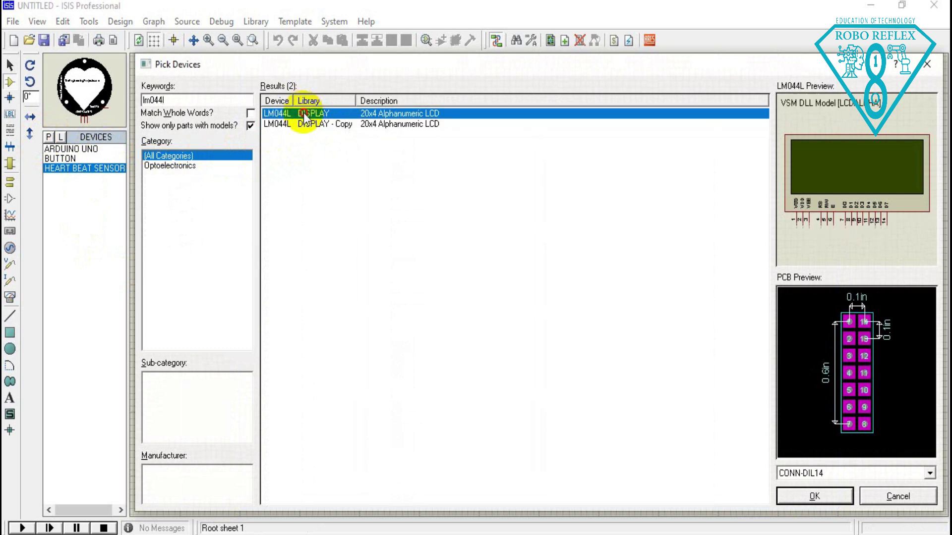
pyautogui.click(814, 495)
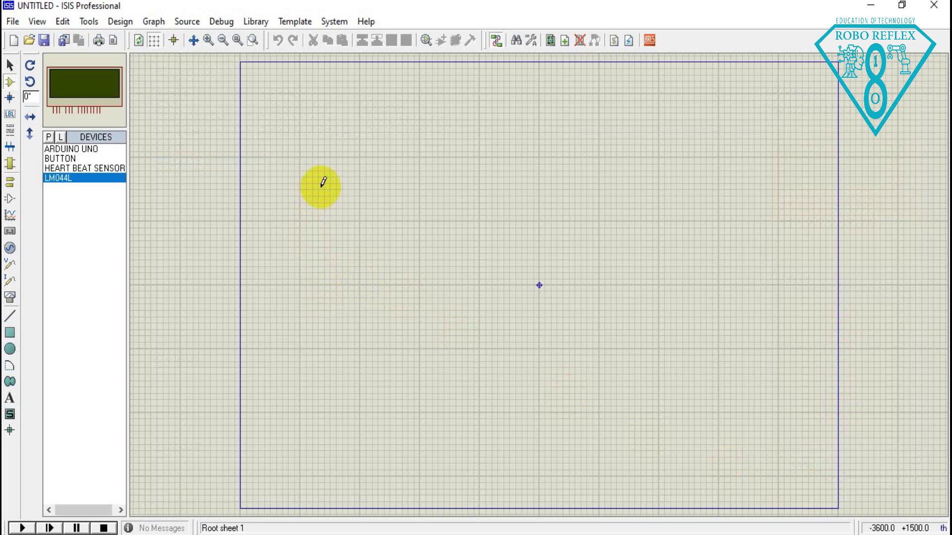
# Search the parts library for "pot hg" and add the POT-HG potentiometer from the ACTIVE library.
pyautogui.click(48, 137)
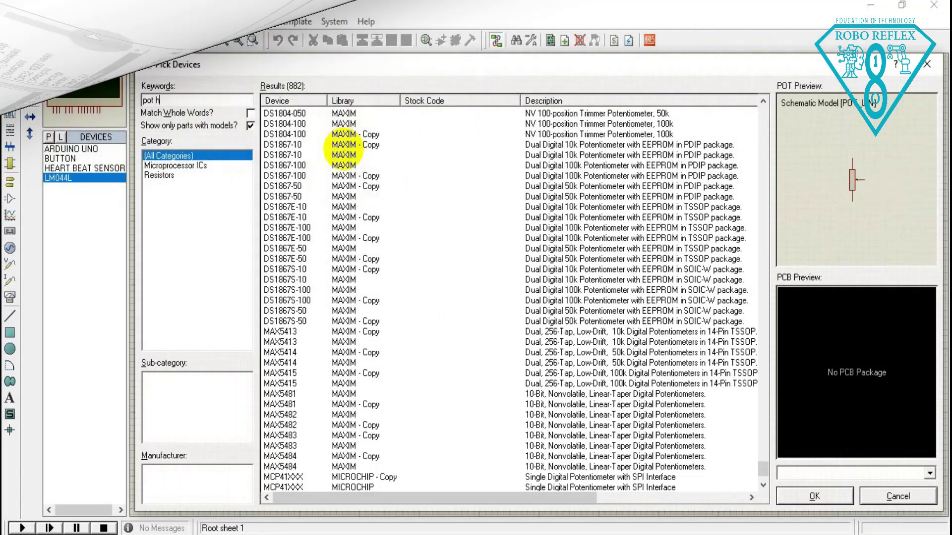
pyautogui.write('g')
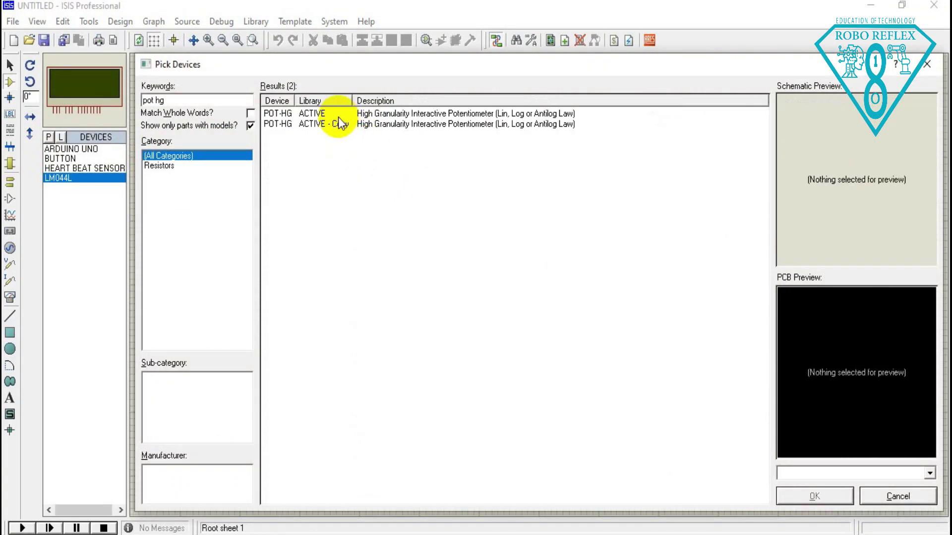
pyautogui.click(314, 115)
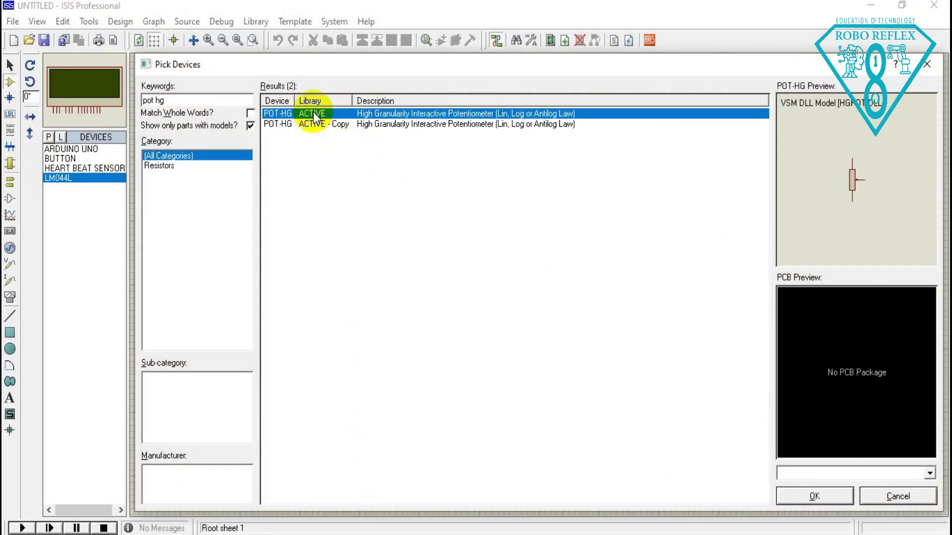
pyautogui.click(814, 496)
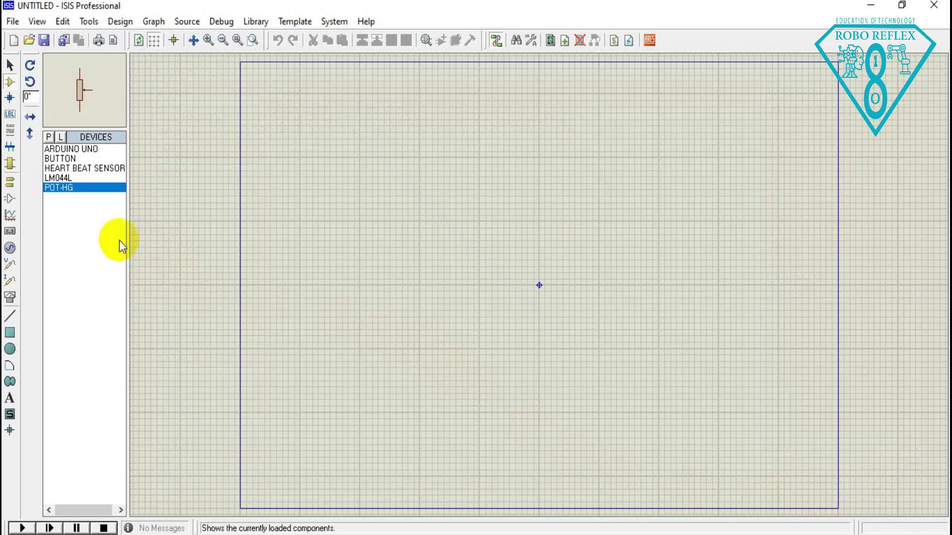
# Place the ARDUINO UNO on the schematic sheet, slightly left of and below its centre.
pyautogui.click(82, 149)
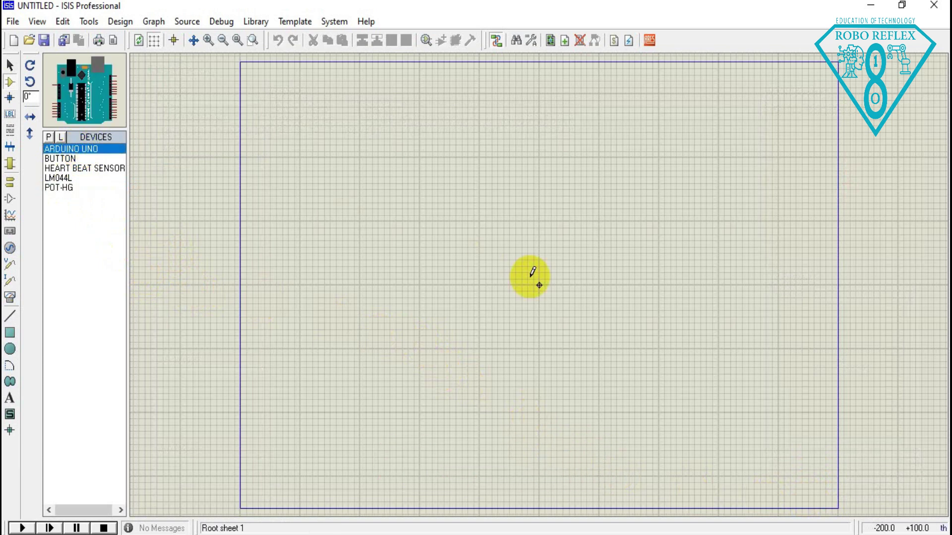
pyautogui.click(406, 299)
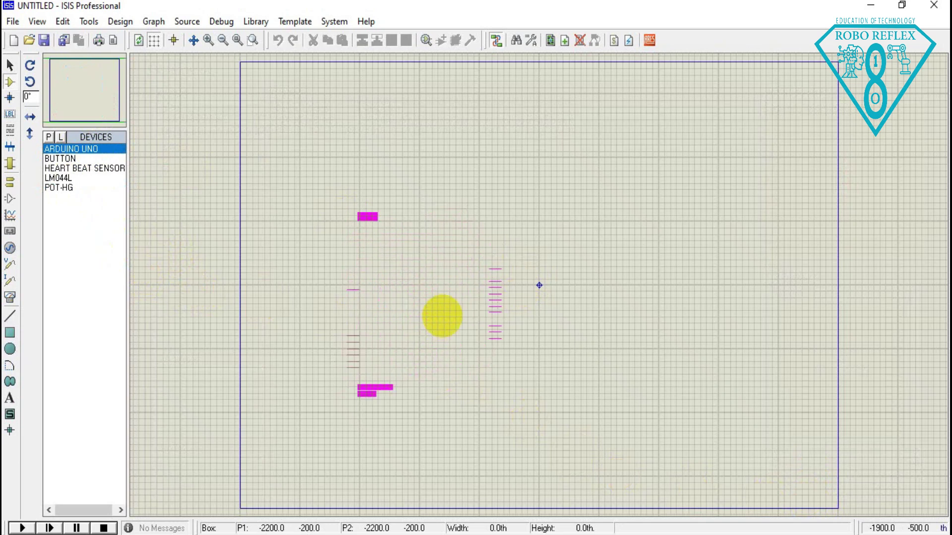
pyautogui.click(444, 316)
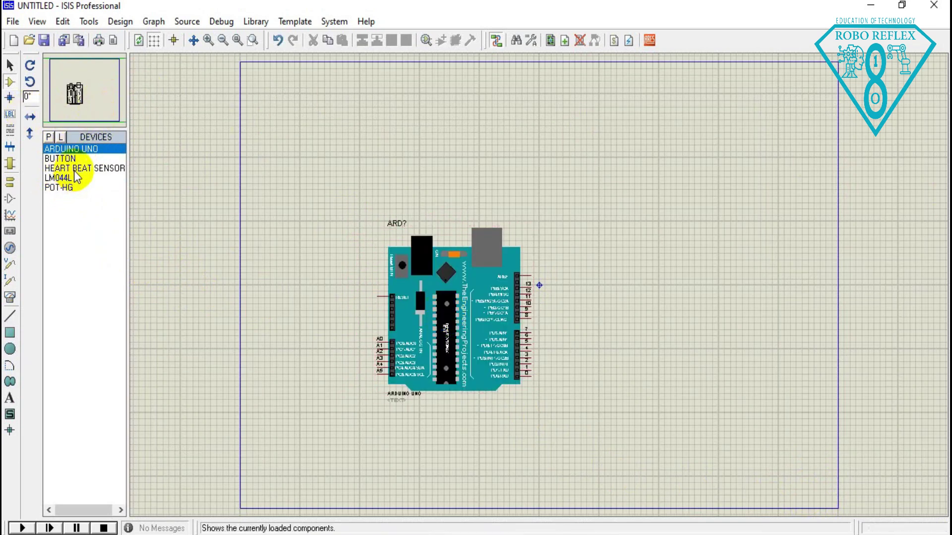
# Place the LM044L LCD on the schematic above and to the right of the Arduino board.
pyautogui.click(59, 178)
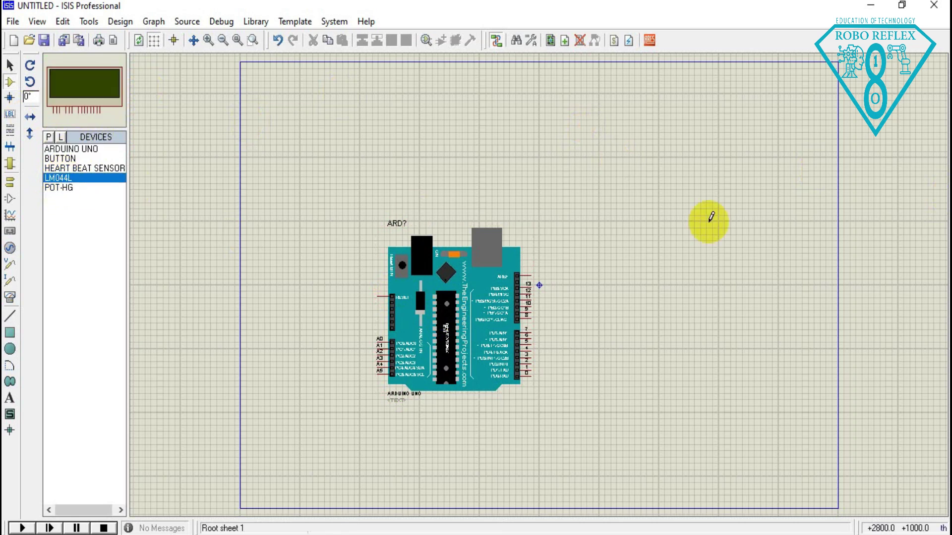
pyautogui.click(664, 158)
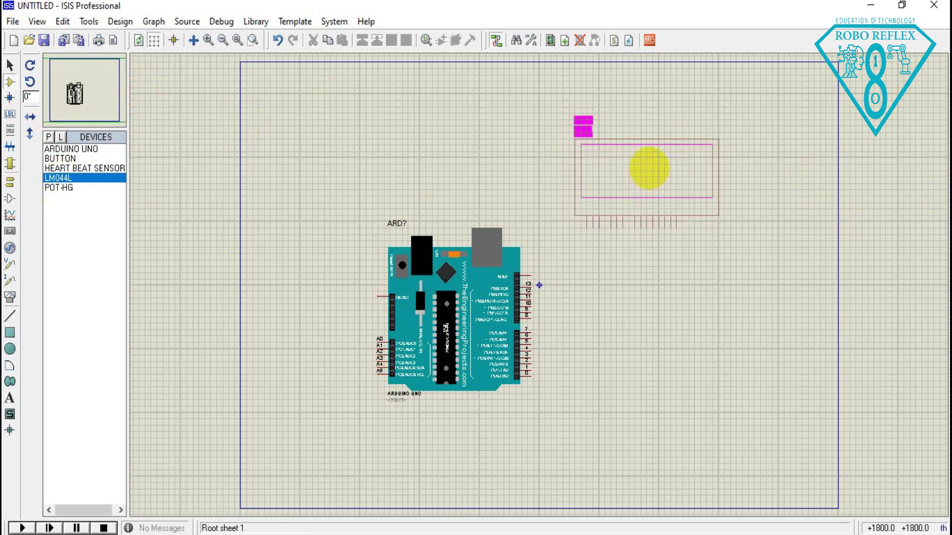
pyautogui.click(624, 168)
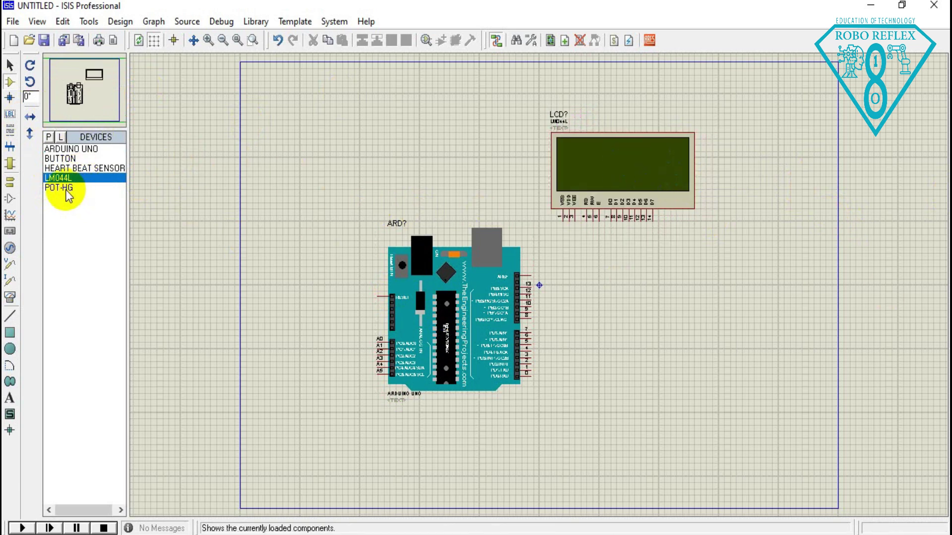
# Place the HEART BEAT SENSOR on the schematic just left of the Arduino board.
pyautogui.click(66, 169)
pyautogui.click(291, 278)
pyautogui.click(322, 258)
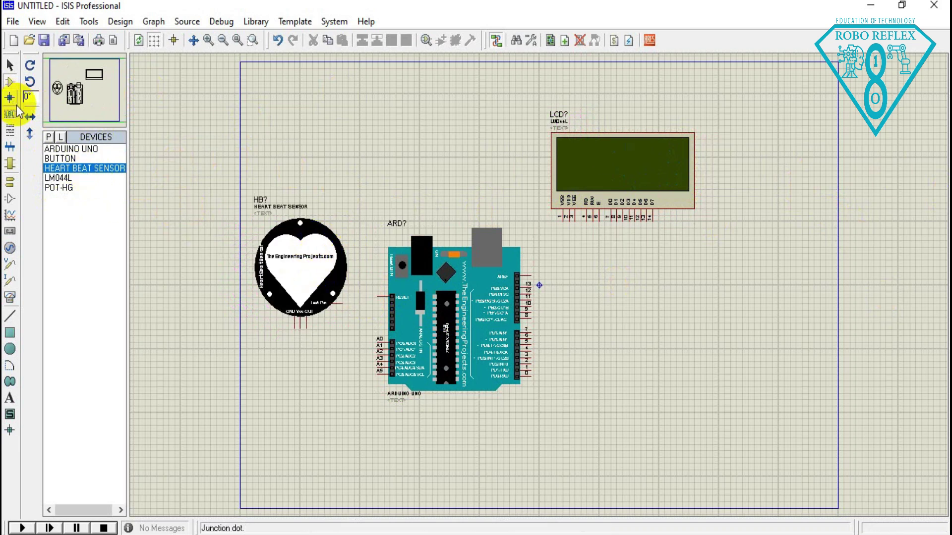
# Place the BUTTON on the schematic to the right of the Arduino's lower digital pins.
pyautogui.click(63, 159)
pyautogui.click(576, 361)
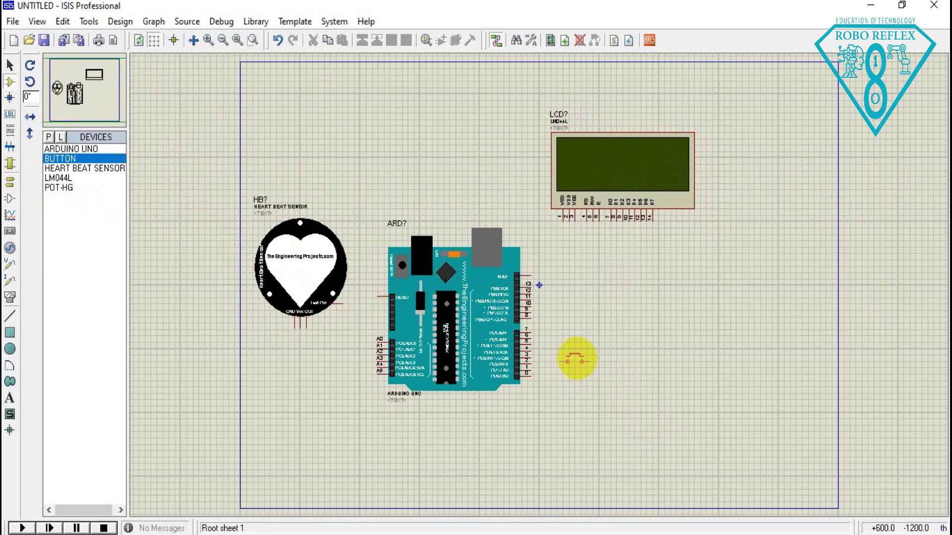
pyautogui.click(580, 362)
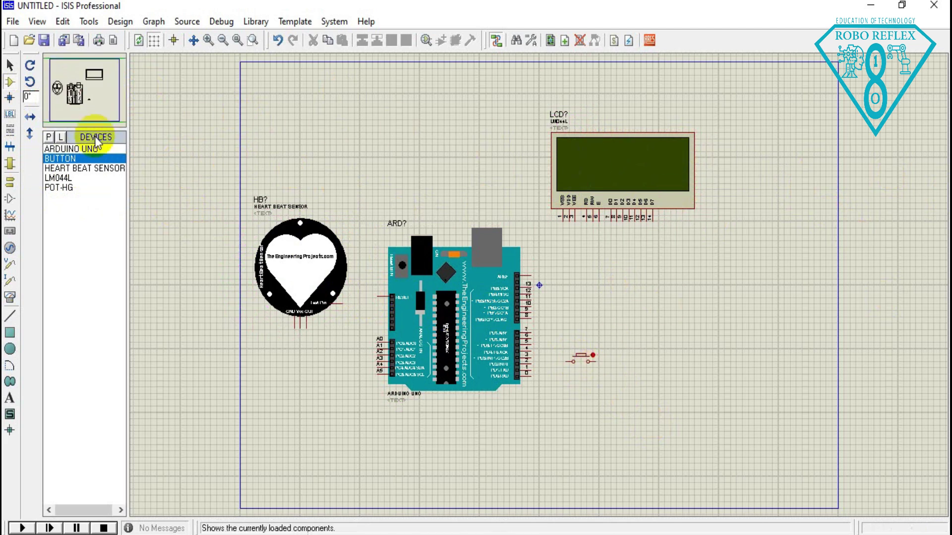
# Place the POT-HG potentiometer below the heart beat sensor, slightly left of its pins.
pyautogui.click(69, 188)
pyautogui.click(319, 372)
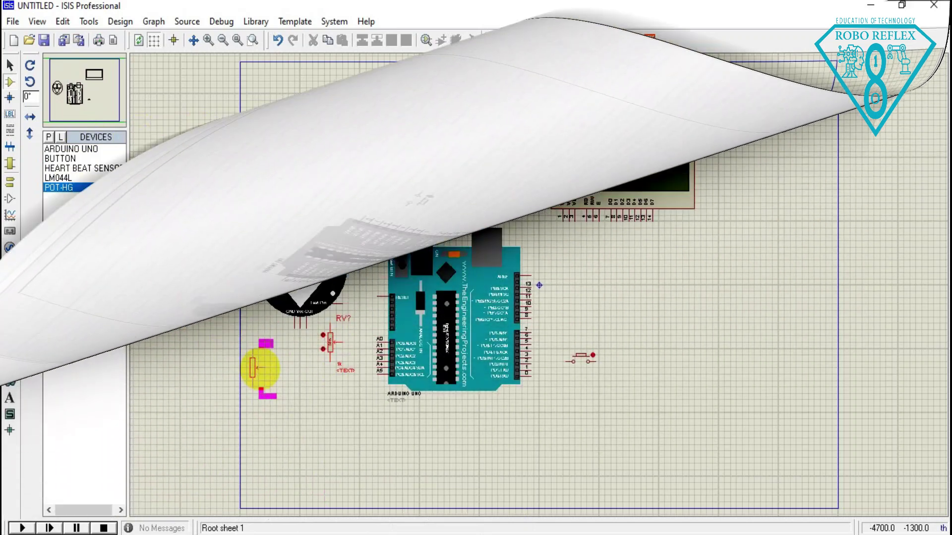
pyautogui.moveTo(260, 369); pyautogui.dragTo(259, 372)
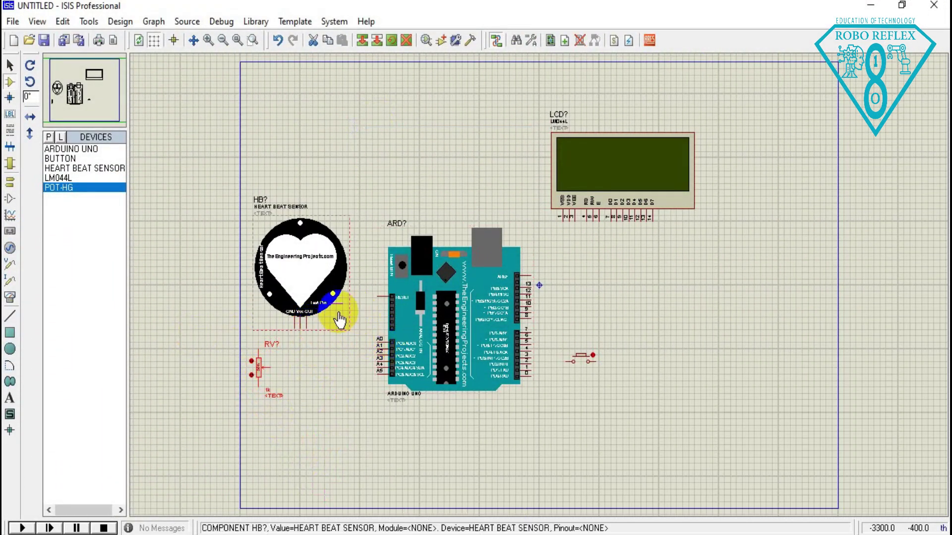
# Wire the heart beat sensor's OUT pin to the Arduino's A0 pin.
pyautogui.press('F6')
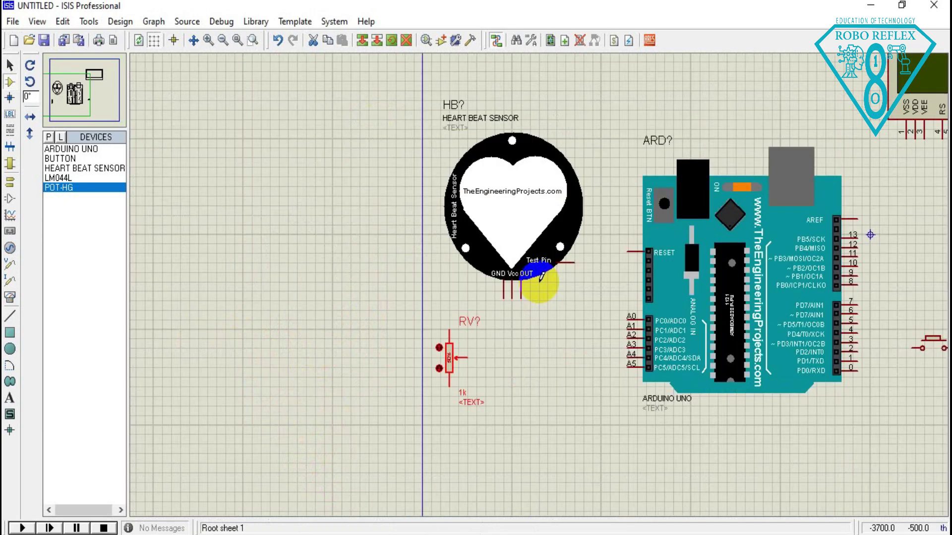
pyautogui.press('F7')
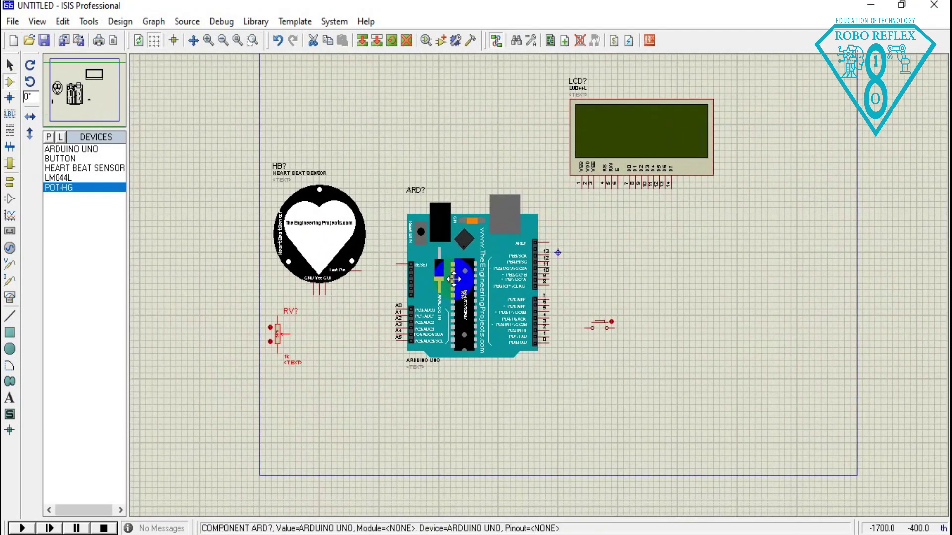
pyautogui.press('F6')
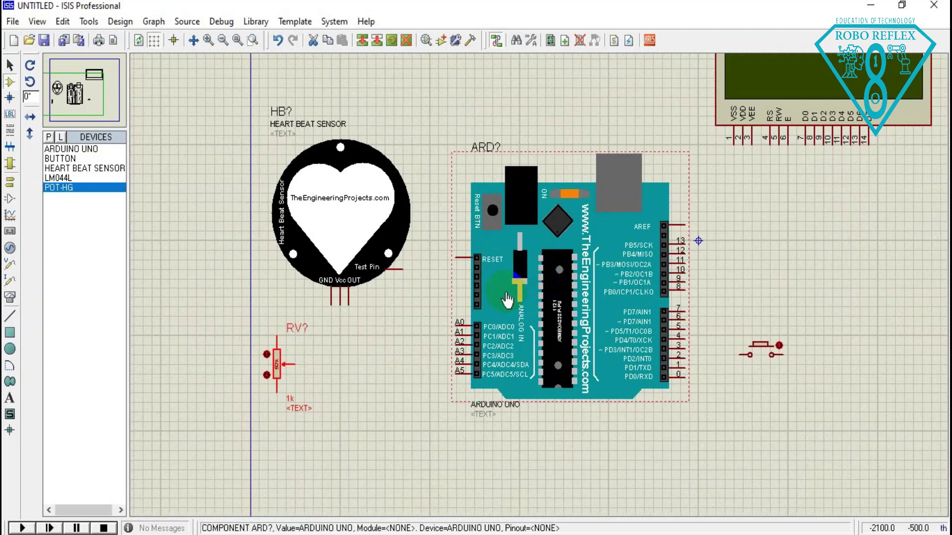
pyautogui.press('F7')
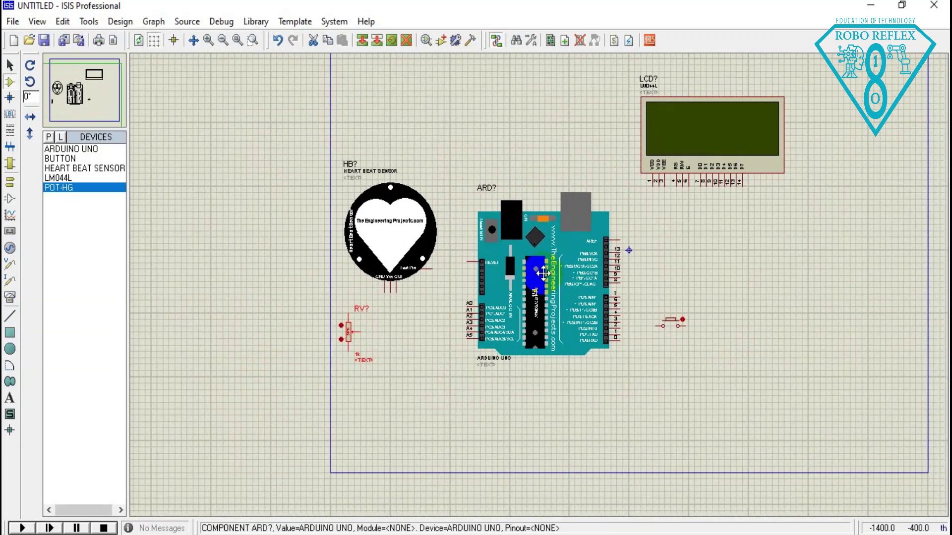
pyautogui.press('F6')
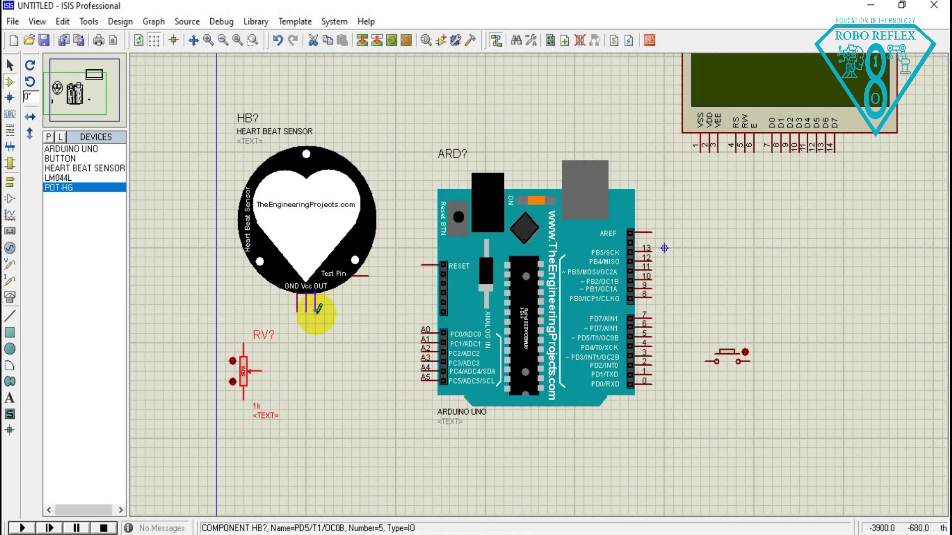
pyautogui.click(316, 312)
pyautogui.click(421, 332)
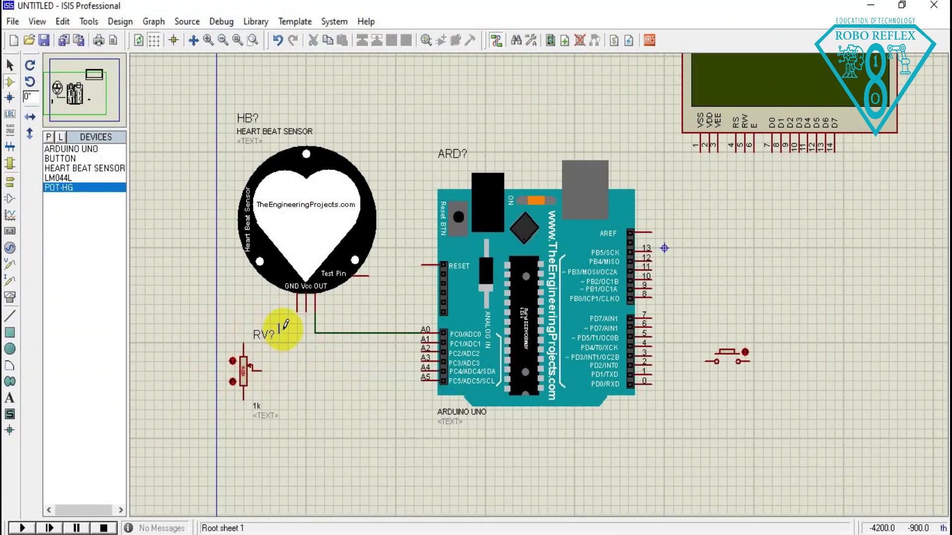
# Wire the sensor's GND, Vcc and Test Pin to the potentiometer's upper end, lower end and wiper, respectively.
pyautogui.click(243, 344)
pyautogui.click(297, 312)
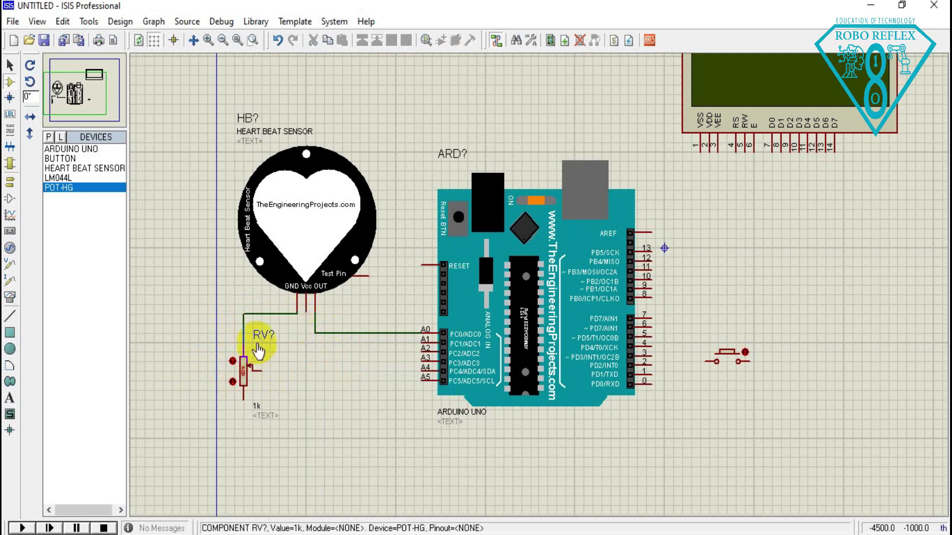
pyautogui.click(306, 314)
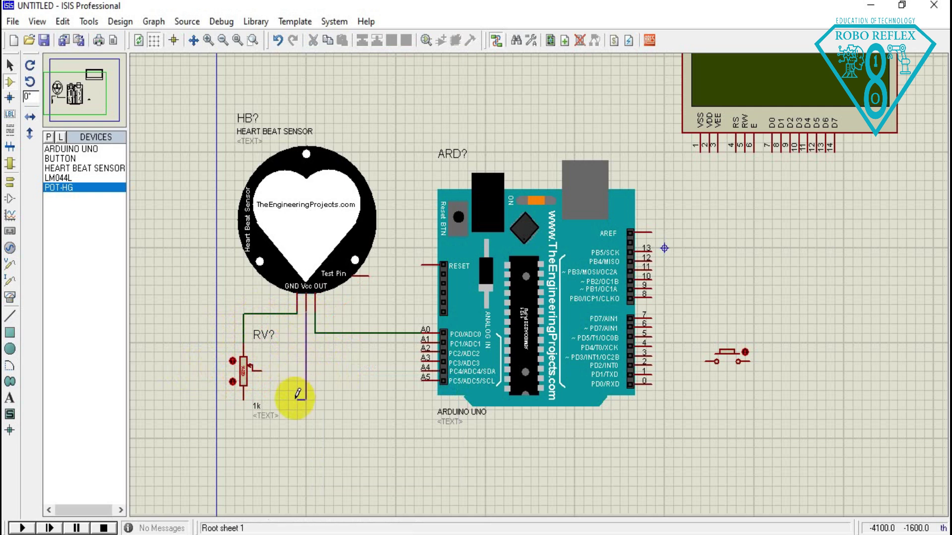
pyautogui.click(245, 410)
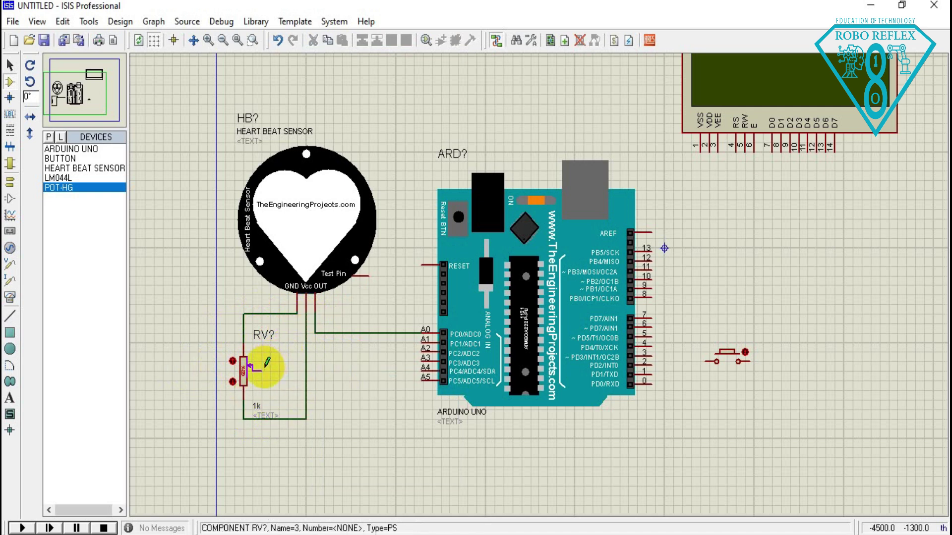
pyautogui.click(268, 368)
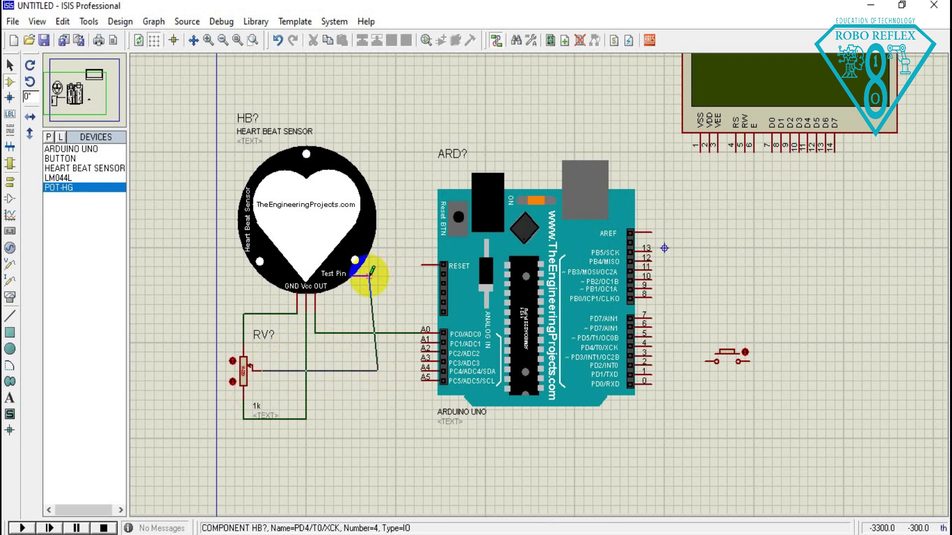
pyautogui.click(370, 275)
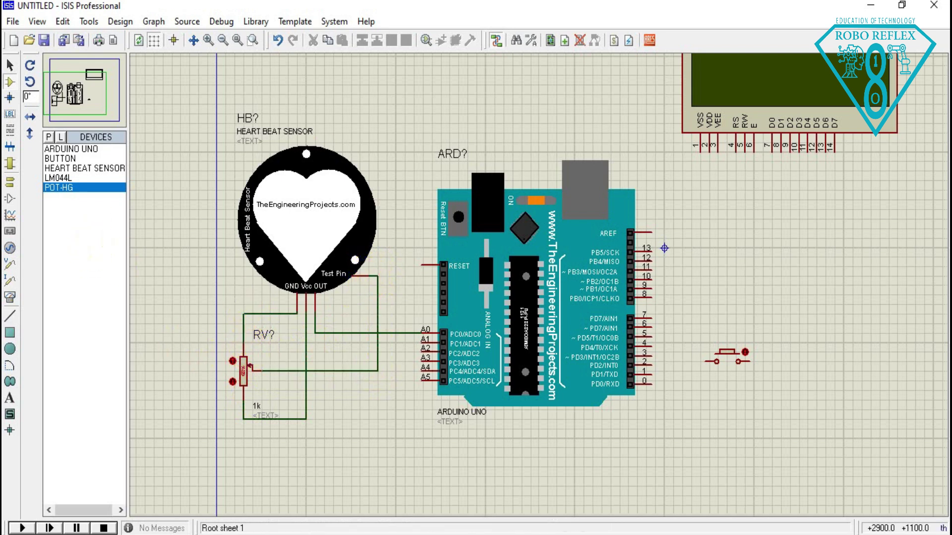
# Add a GROUND terminal above the potentiometer, rotate it anti-clockwise twice, and connect it to the sensor's GND wire.
pyautogui.click(9, 185)
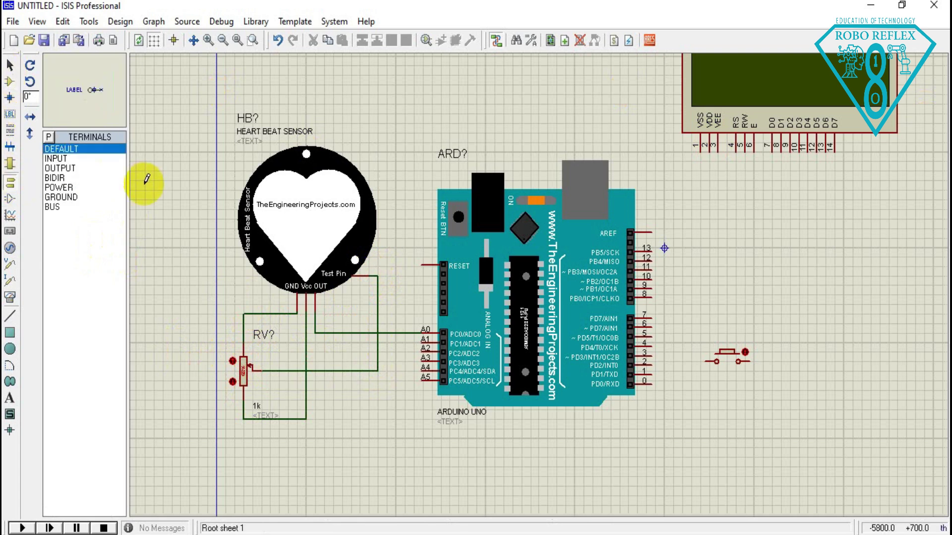
pyautogui.click(52, 197)
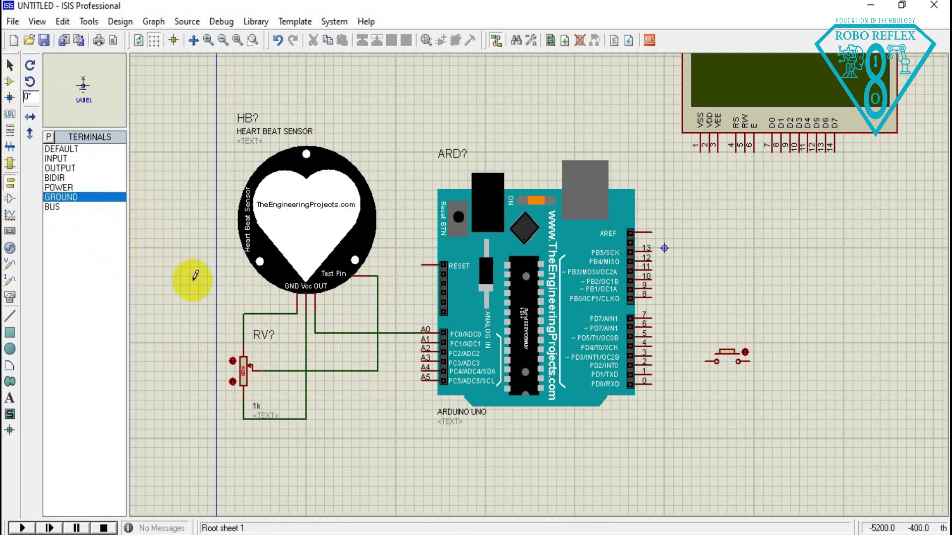
pyautogui.click(233, 289)
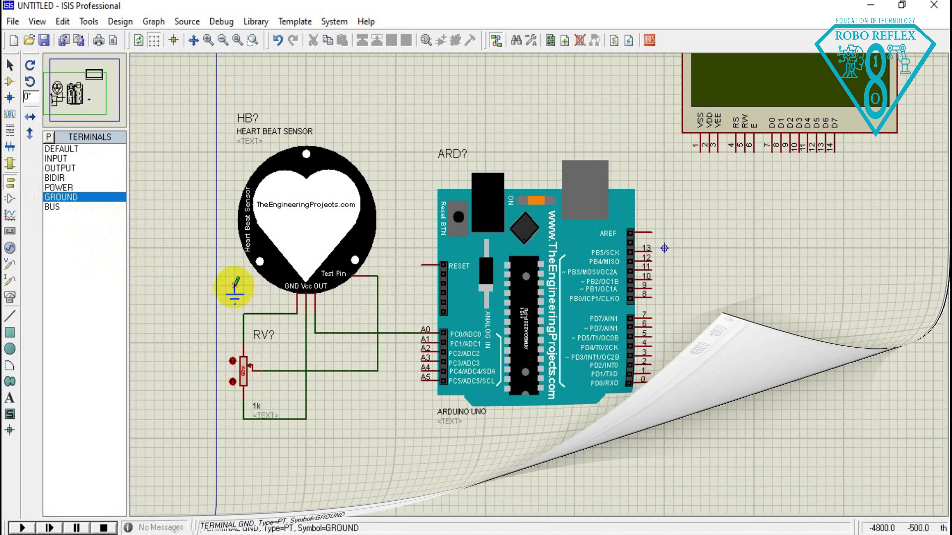
pyautogui.rightClick(251, 292)
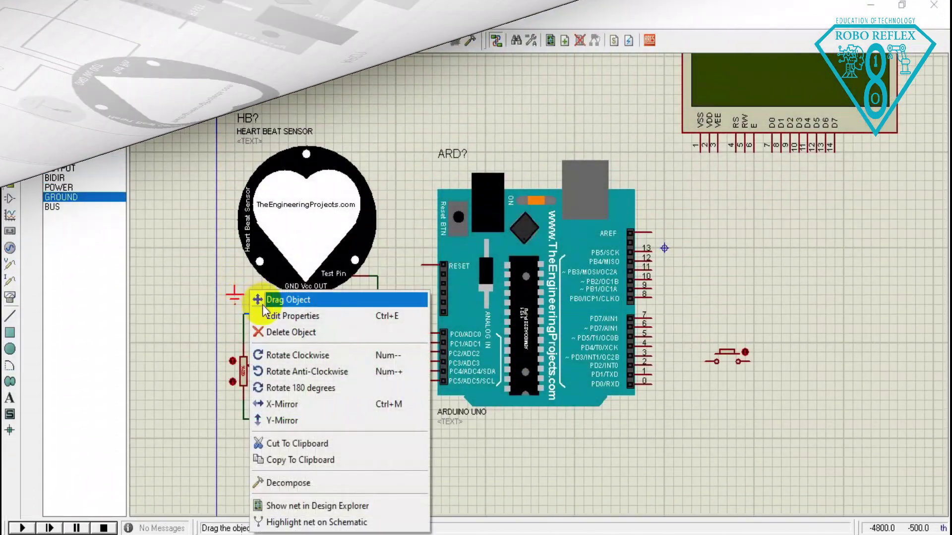
pyautogui.click(265, 371)
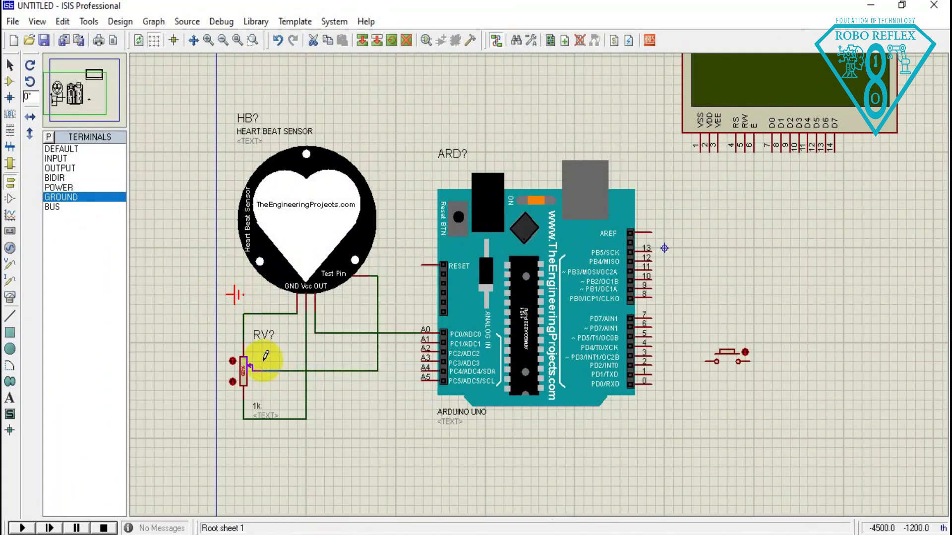
pyautogui.rightClick(237, 296)
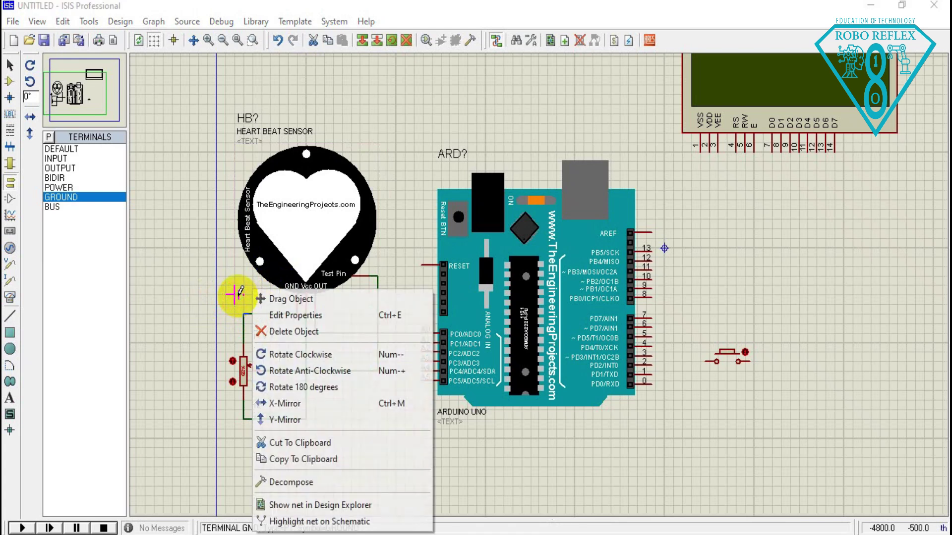
pyautogui.click(296, 374)
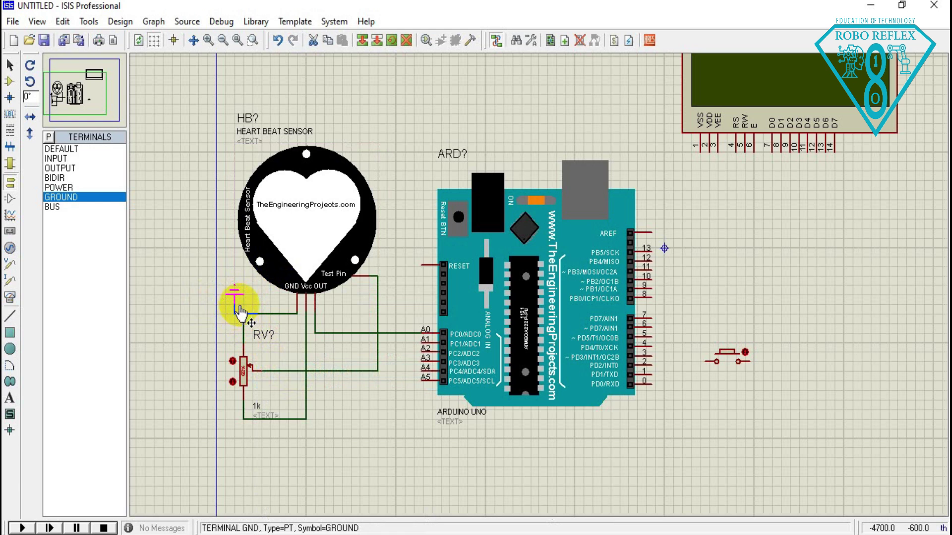
pyautogui.click(240, 312)
# Place a POWER terminal beside the potentiometer's lower end and connect it to the sensor's Vcc wire.
pyautogui.click(60, 188)
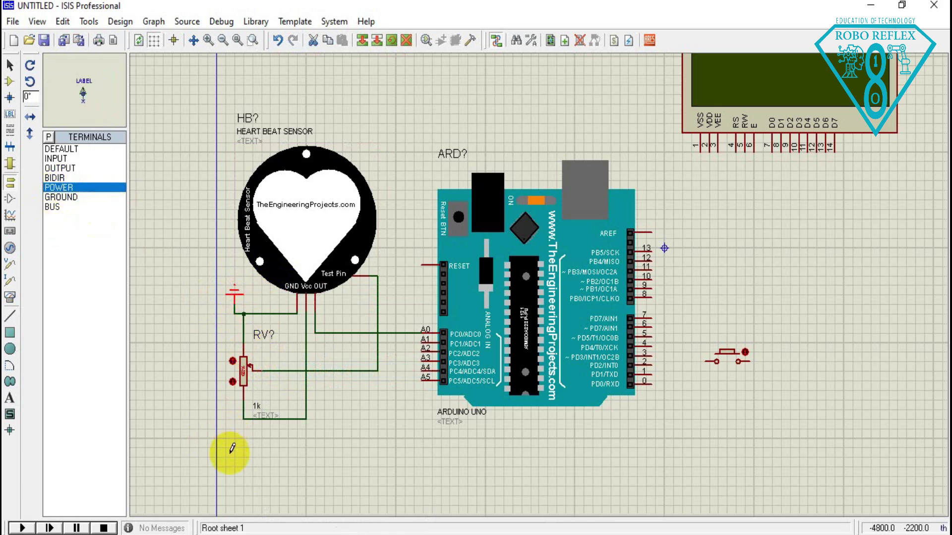
pyautogui.click(234, 432)
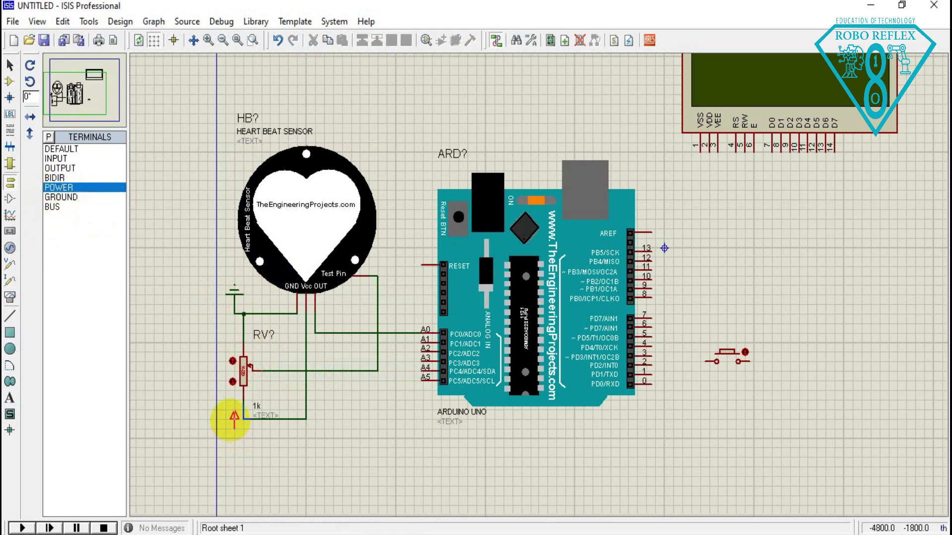
pyautogui.click(226, 411)
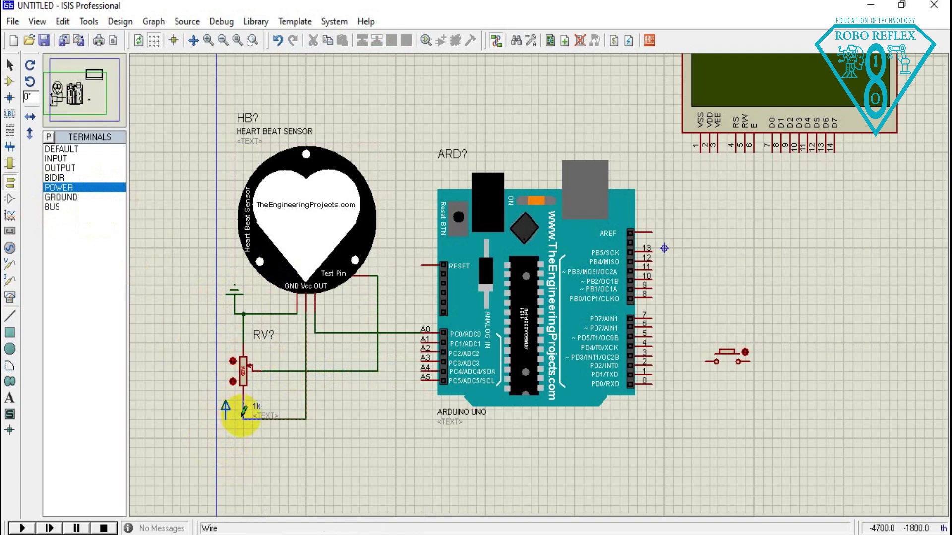
pyautogui.click(244, 414)
pyautogui.click(226, 420)
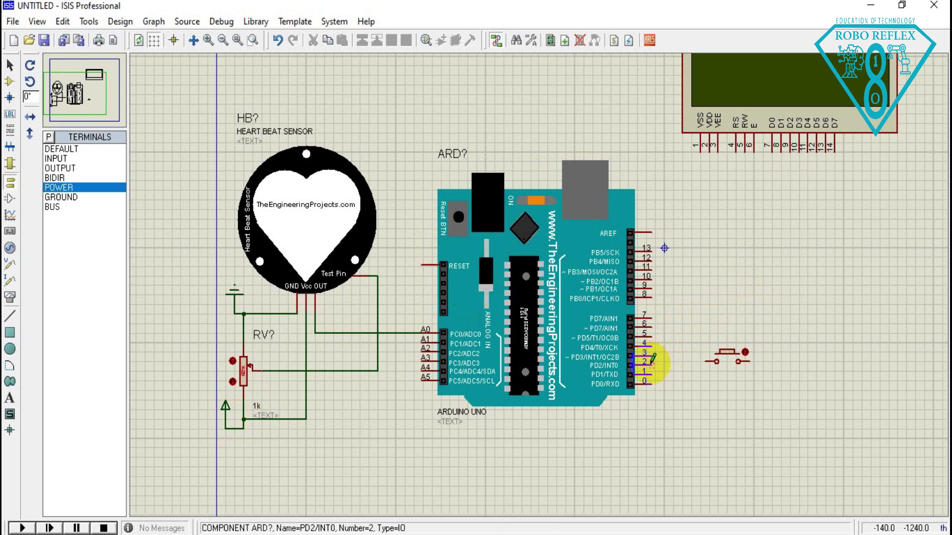
# Wire the button between Arduino pin 2 and a new GROUND terminal placed to the button's right.
pyautogui.click(651, 364)
pyautogui.click(716, 363)
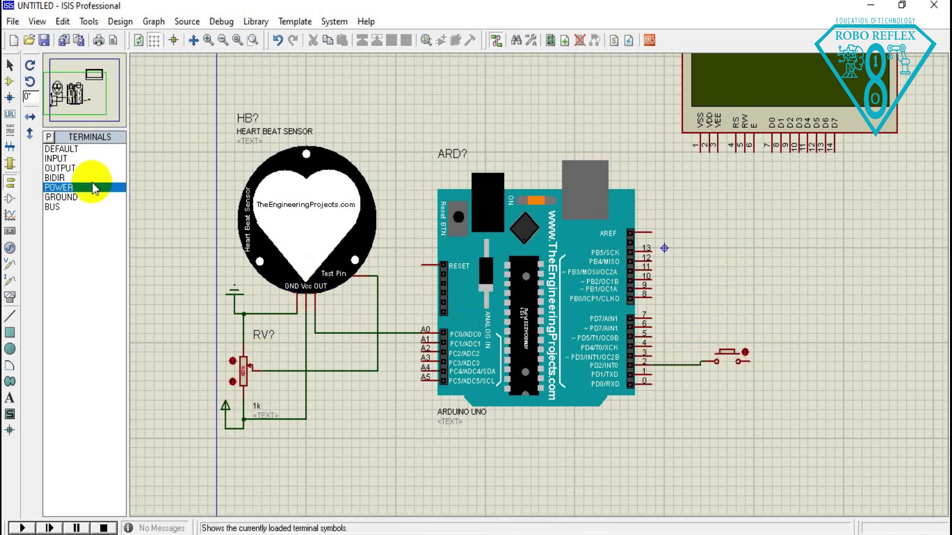
pyautogui.click(74, 197)
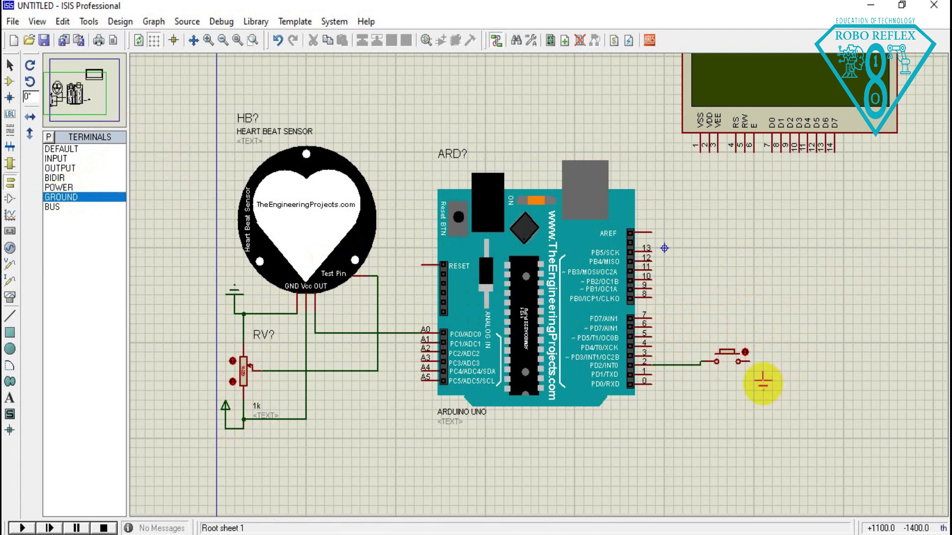
pyautogui.click(771, 376)
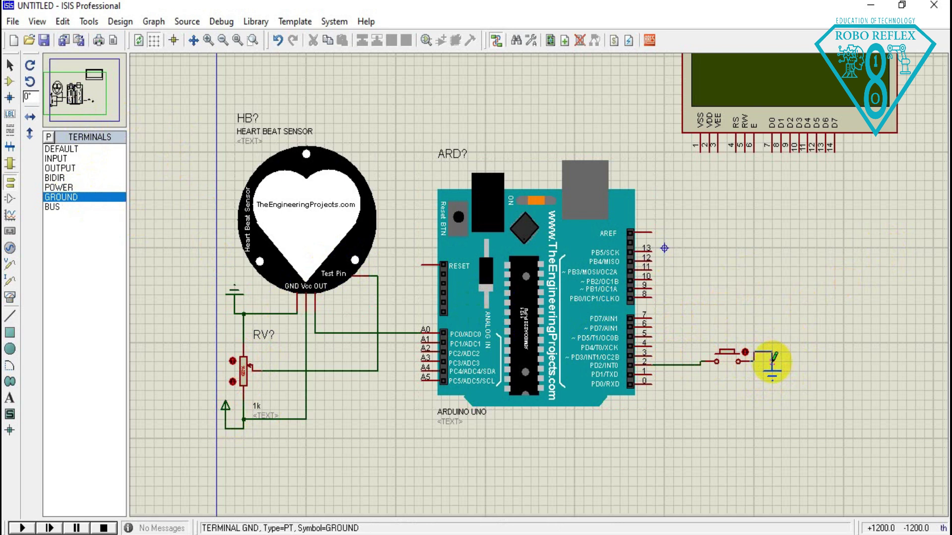
pyautogui.click(770, 364)
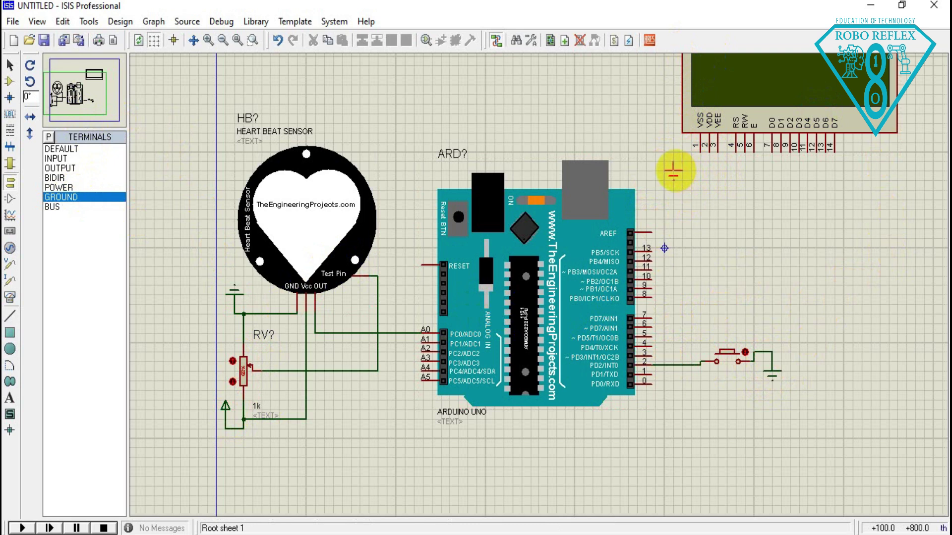
# Place a GROUND terminal beside the LCD's first pin and wire the LCD's VSS and RW pins to it.
pyautogui.click(682, 159)
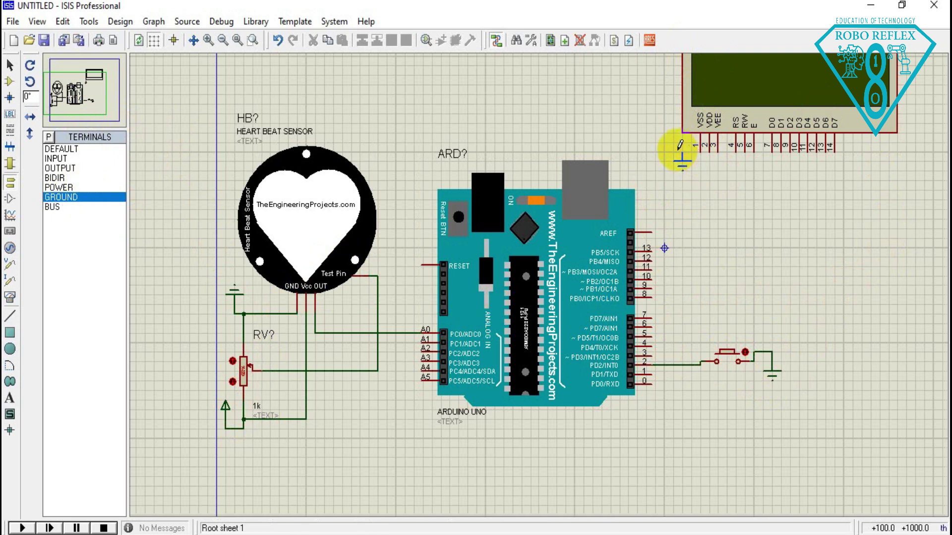
pyautogui.click(682, 150)
pyautogui.click(698, 150)
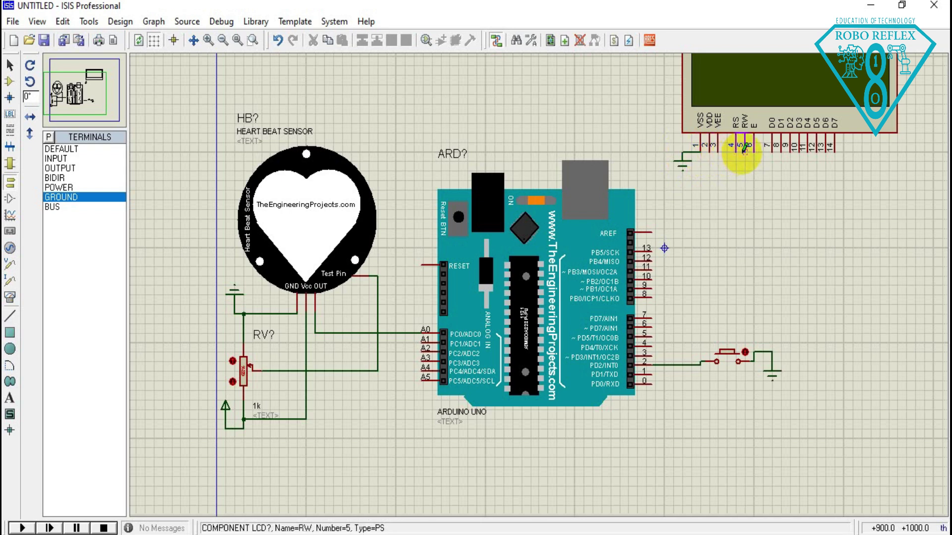
pyautogui.click(743, 152)
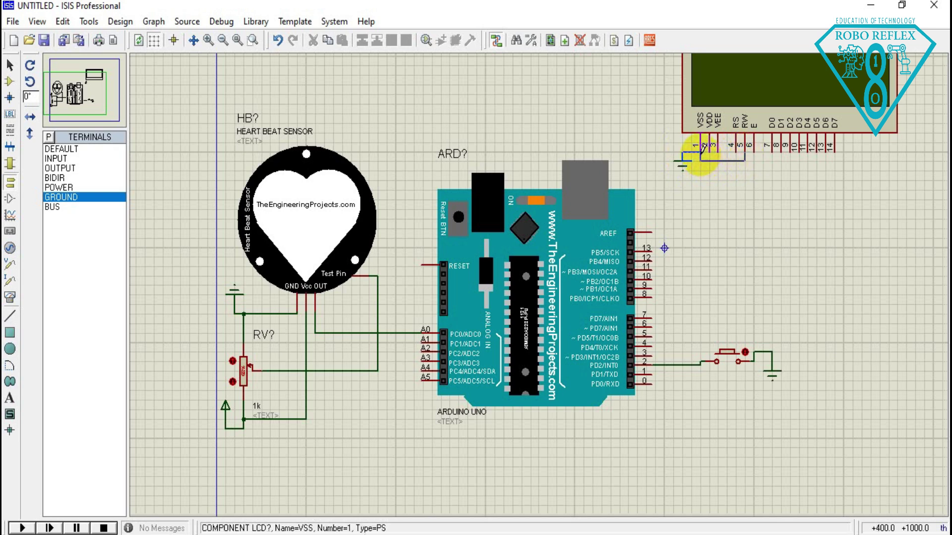
pyautogui.rightClick(700, 158)
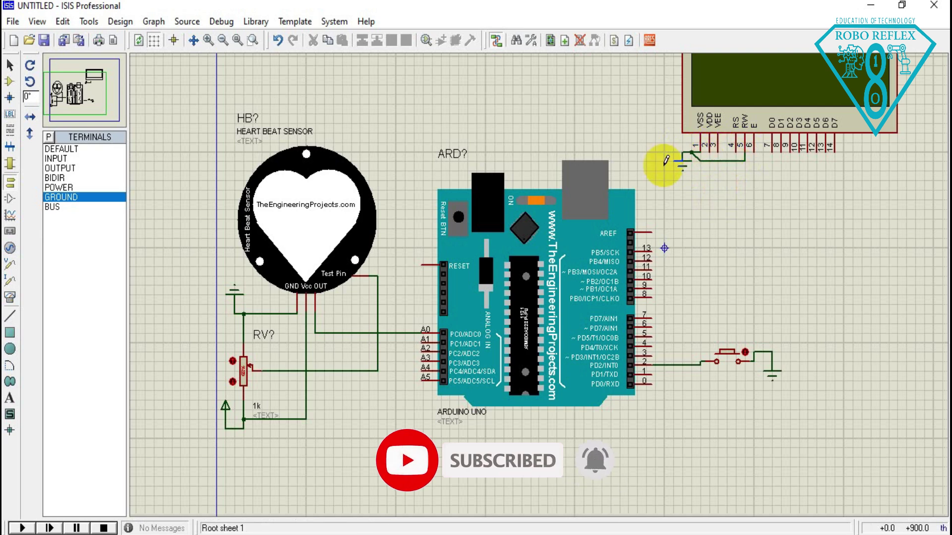
# Place a POWER terminal beside the LCD's GROUND terminal and wire it to the LCD's VDD pin.
pyautogui.click(58, 188)
pyautogui.moveTo(732, 205); pyautogui.dragTo(700, 198)
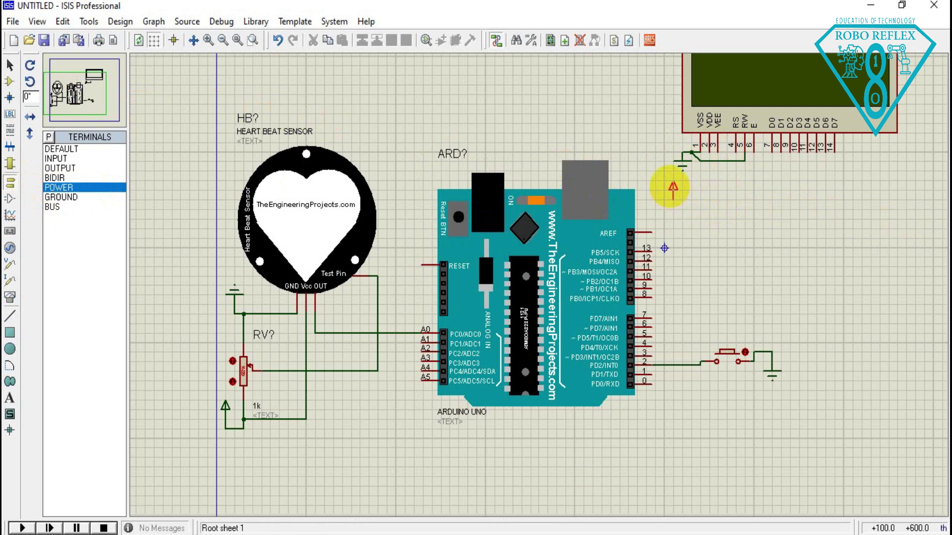
pyautogui.click(665, 159)
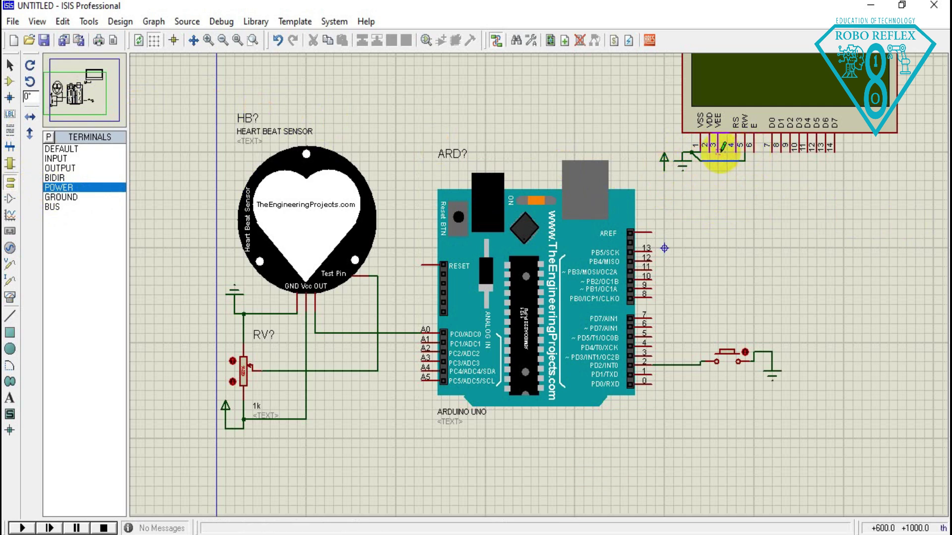
pyautogui.click(668, 180)
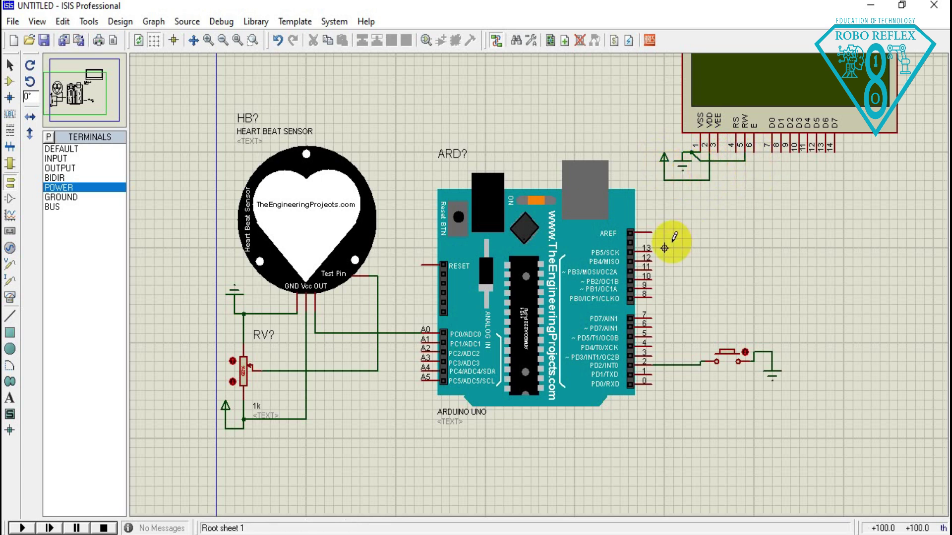
# Wire the LCD's RS pin to Arduino pin 13 and its E pin to Arduino pin 12.
pyautogui.click(653, 248)
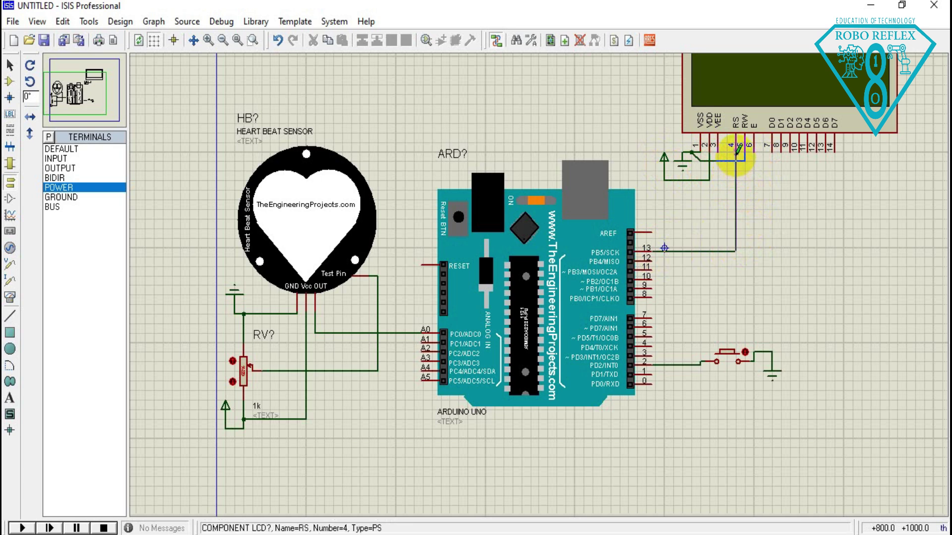
pyautogui.click(757, 150)
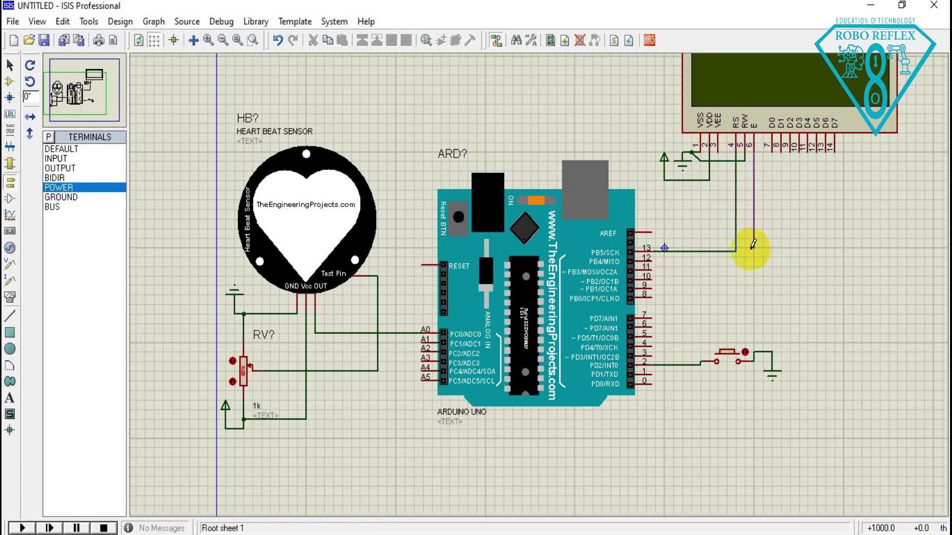
pyautogui.click(652, 259)
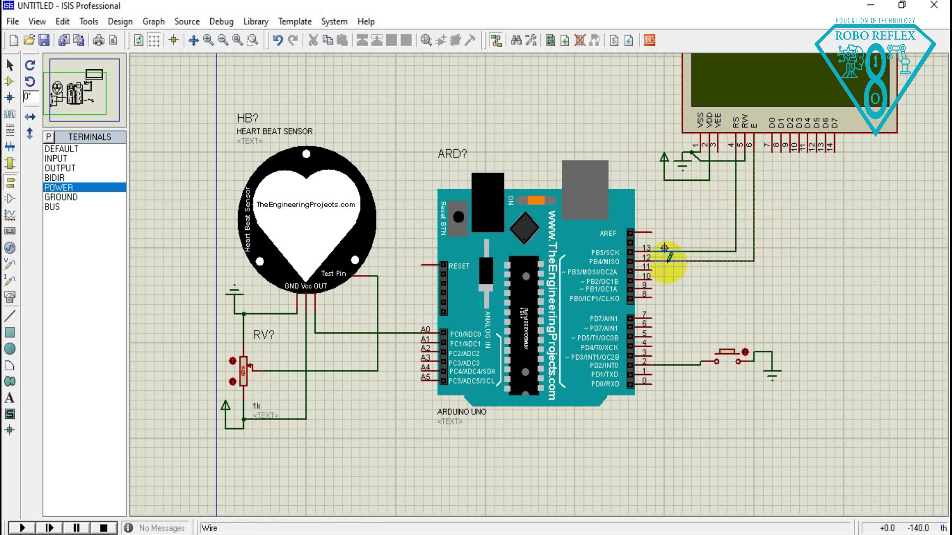
# Wire the LCD's data pins D4, D5, D6 and D7 to Arduino pins 11, 10, 9 and 8 respectively.
pyautogui.click(652, 269)
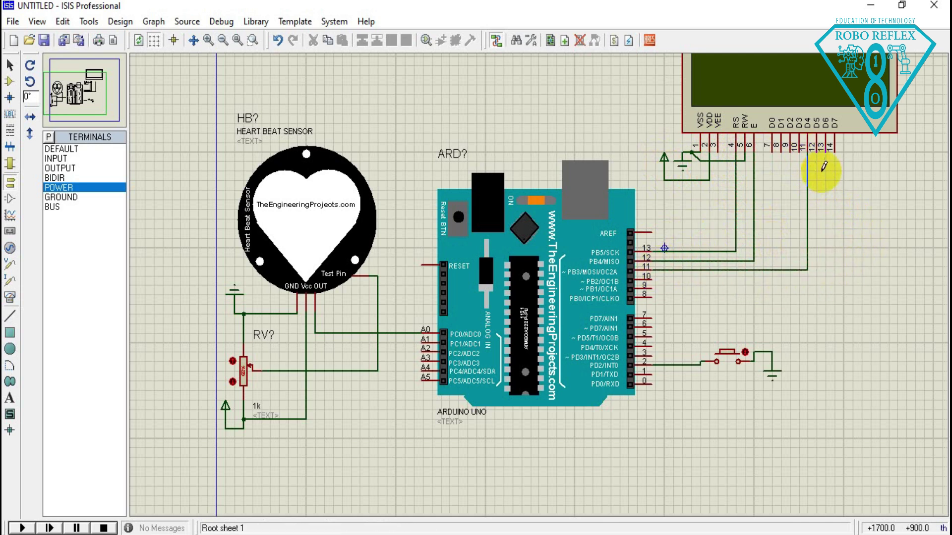
pyautogui.click(817, 148)
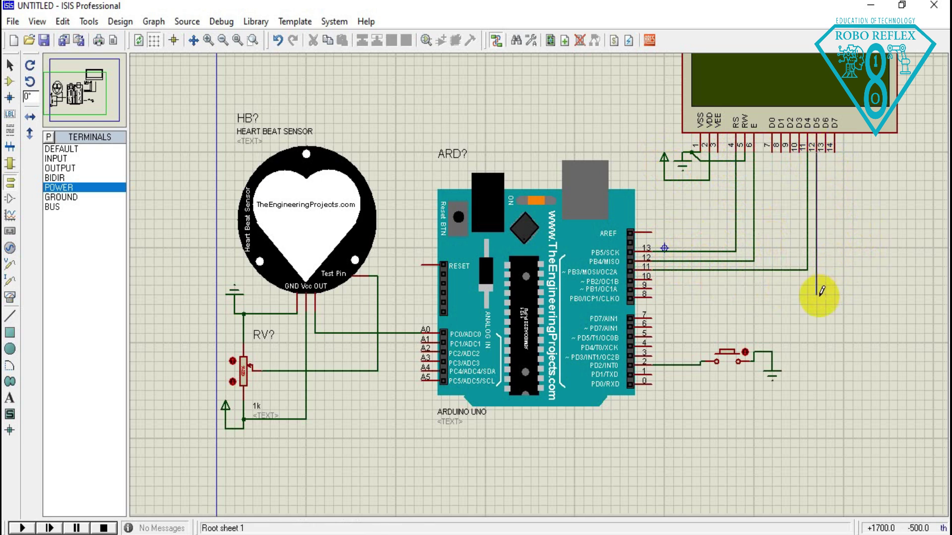
pyautogui.click(651, 283)
pyautogui.click(655, 288)
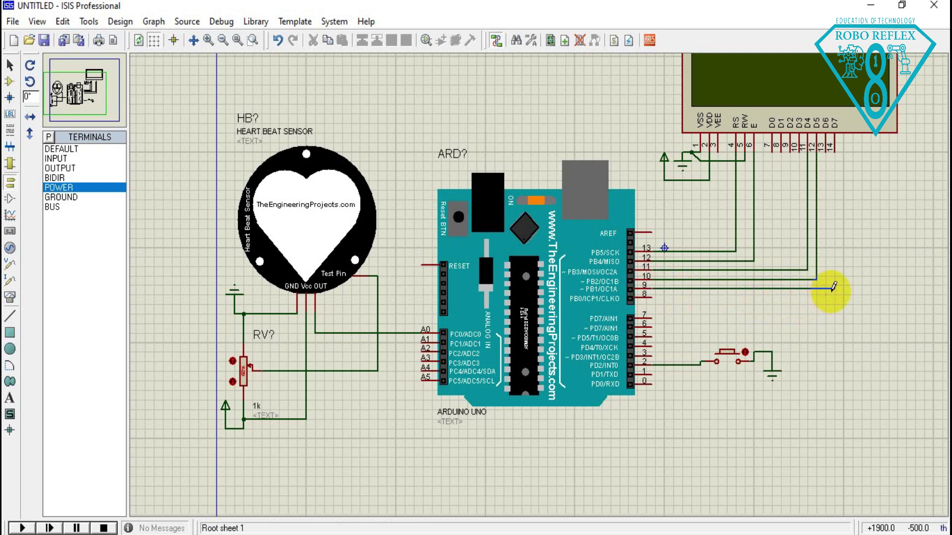
pyautogui.click(833, 149)
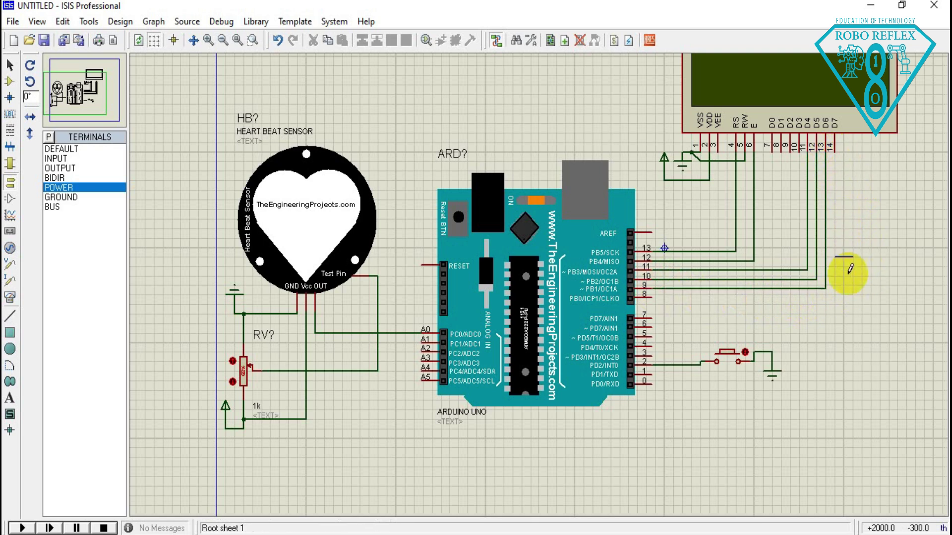
pyautogui.click(654, 303)
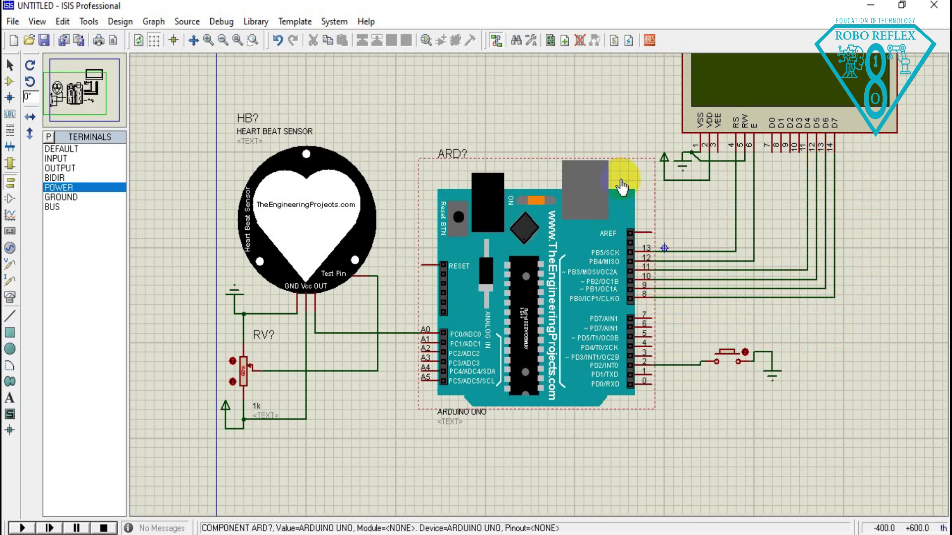
pyautogui.moveTo(568, 123); pyautogui.dragTo(533, 182)
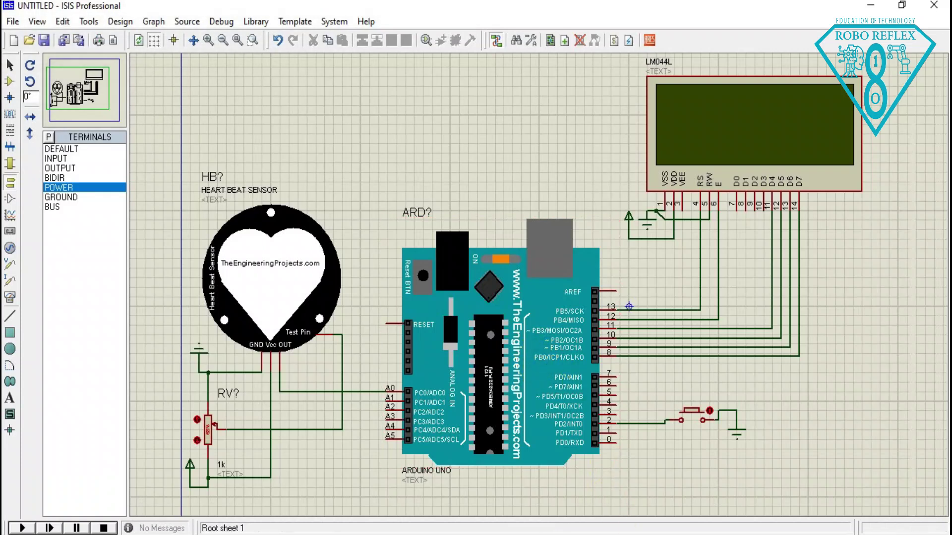
# Switch to the Arduino IDE, look through the heart-beat sketch named Code, and export its compiled binary.
pyautogui.click(640, 446)
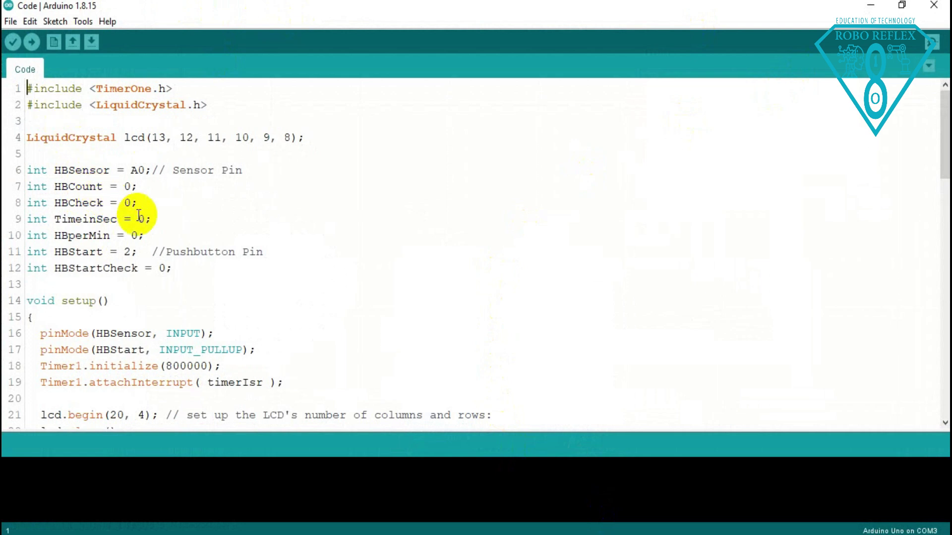
pyautogui.scroll(-1, 168, 322)
pyautogui.scroll(-6, 167, 323)
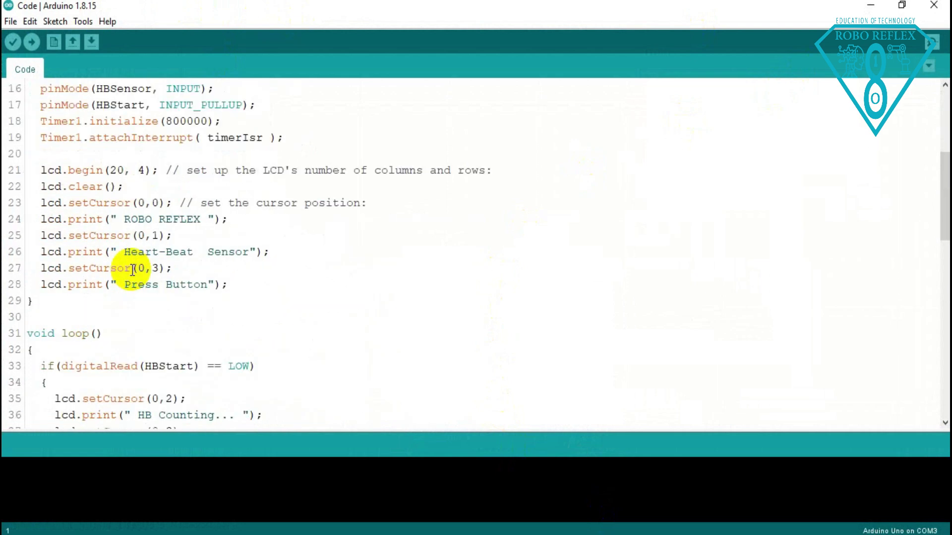
pyautogui.scroll(-12, 131, 278)
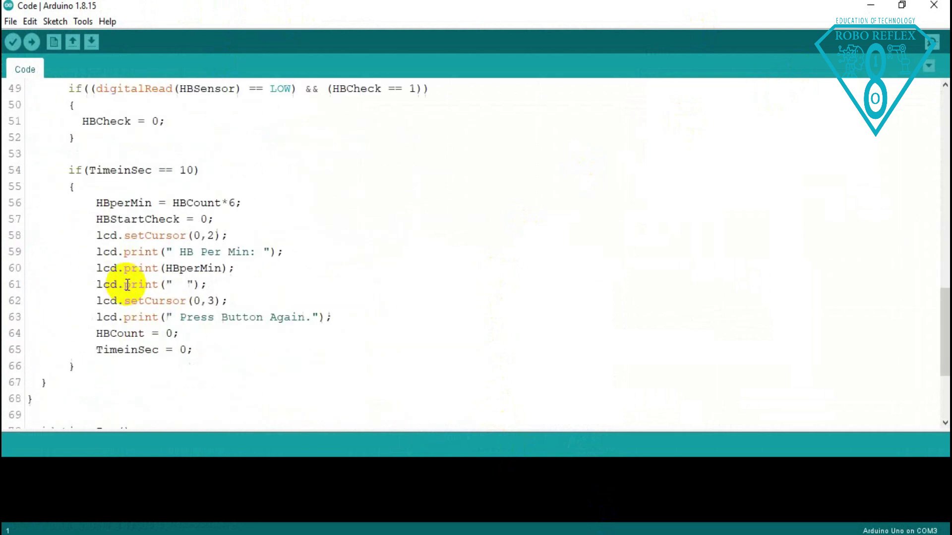
pyautogui.scroll(-1, 129, 287)
pyautogui.scroll(9, 128, 289)
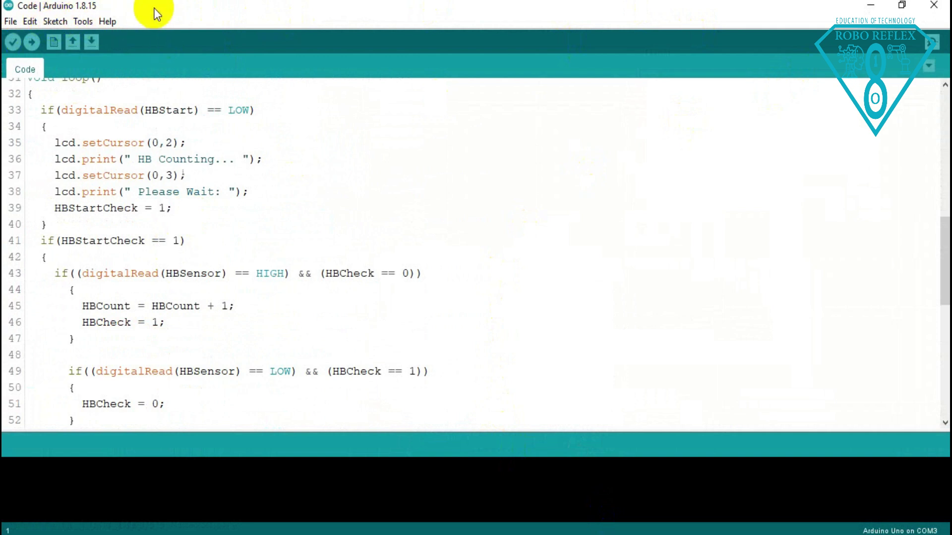
pyautogui.click(55, 21)
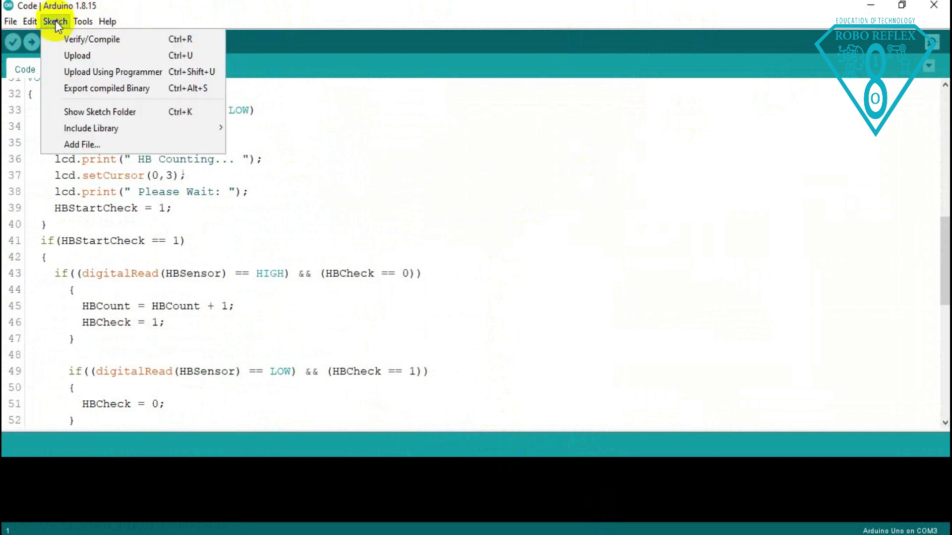
pyautogui.click(96, 87)
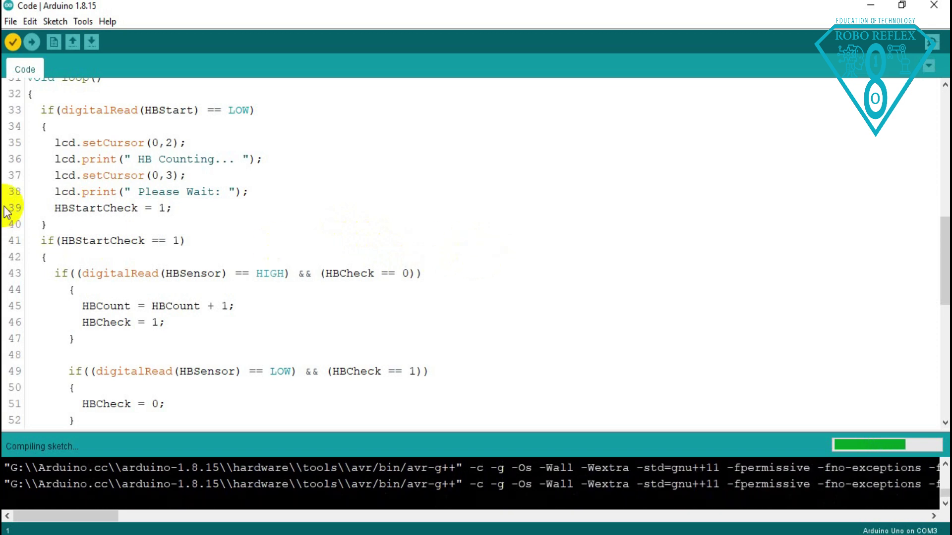
pyautogui.scroll(3, 161, 178)
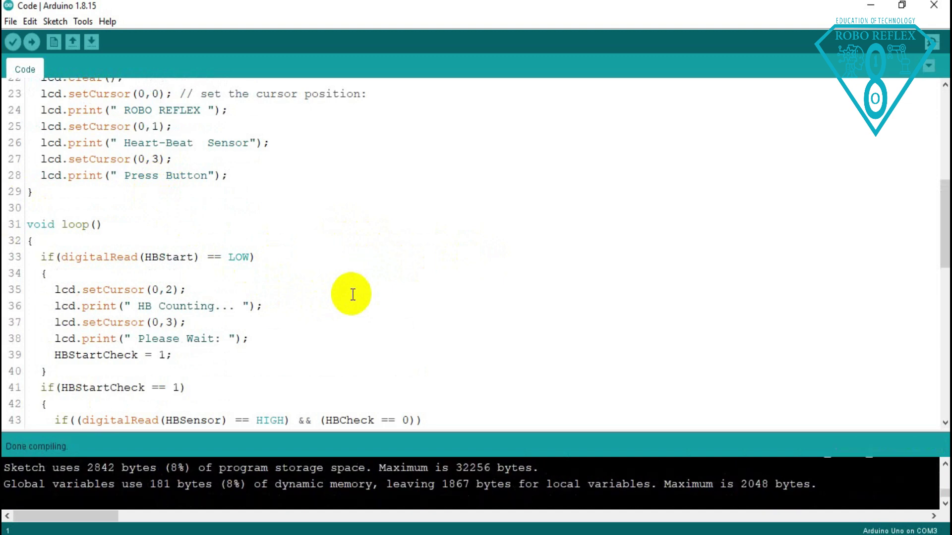
# Return to Proteus ISIS, open the Arduino Uno's properties, and browse for its program file on the ROBO REFLEX (D:) drive.
pyautogui.click(870, 5)
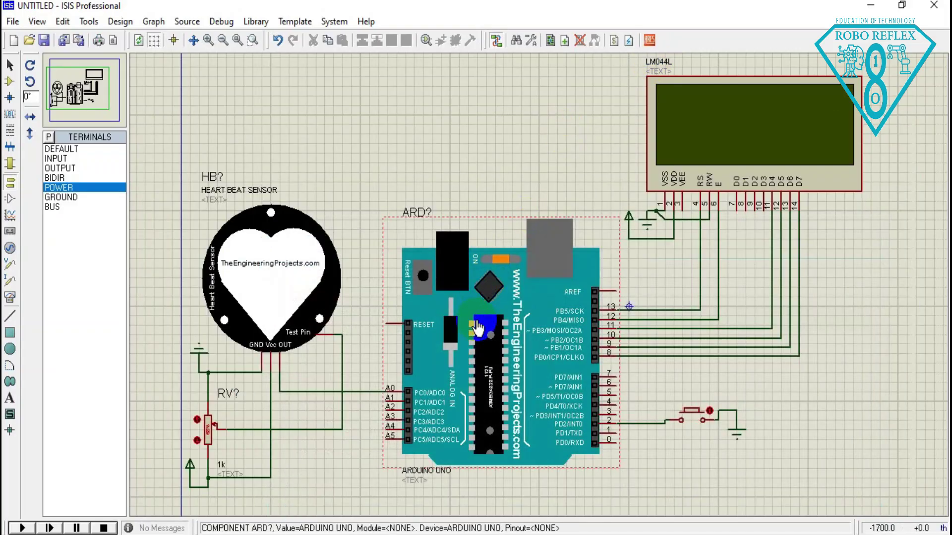
pyautogui.doubleClick(476, 327)
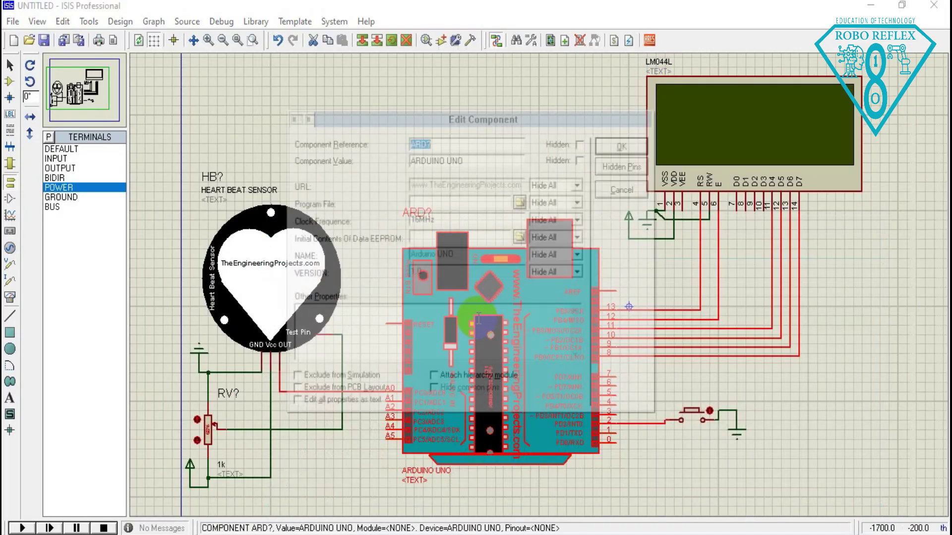
pyautogui.click(520, 201)
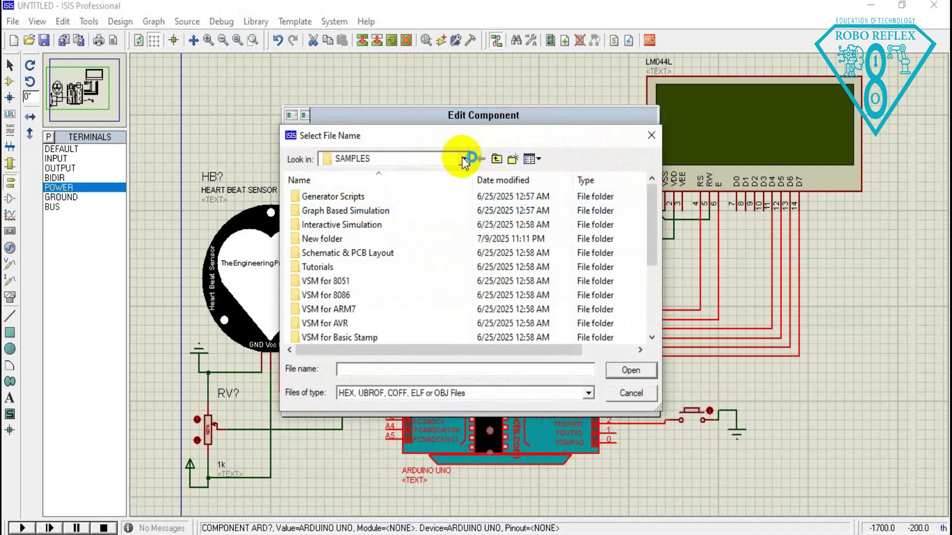
pyautogui.click(464, 159)
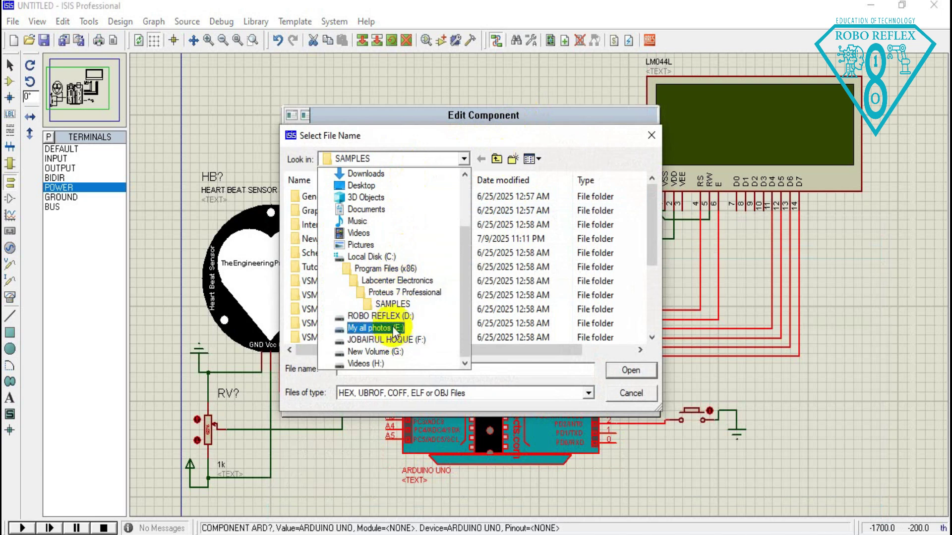
pyautogui.click(394, 323)
# Go into the Robo Reflex video folder on the drive and open Video Project 04, down to its Code subfolder.
pyautogui.scroll(-9, 453, 238)
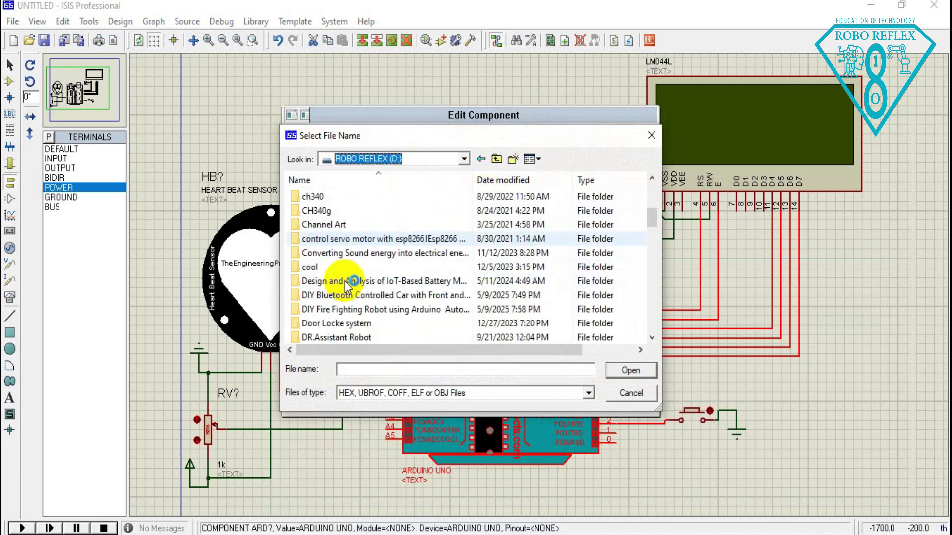
pyautogui.scroll(-15, 341, 296)
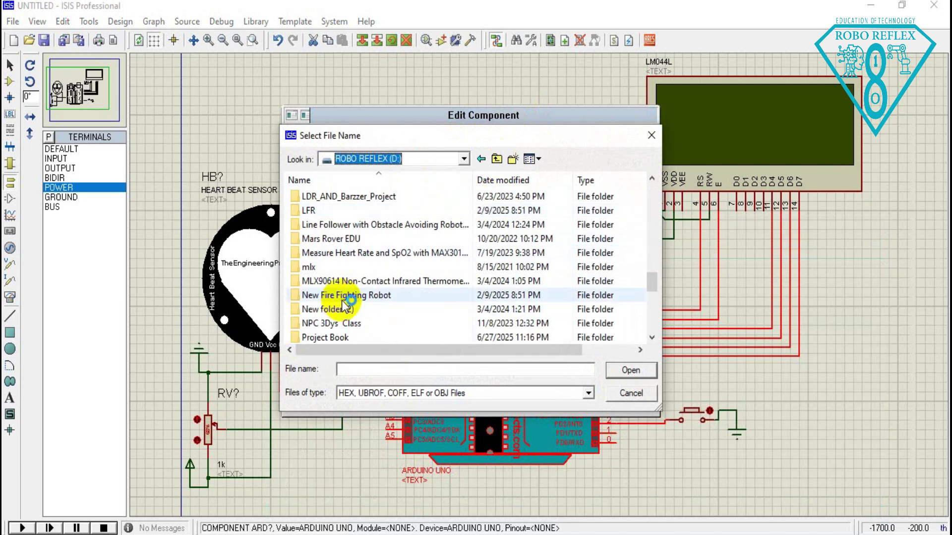
pyautogui.scroll(-4, 342, 308)
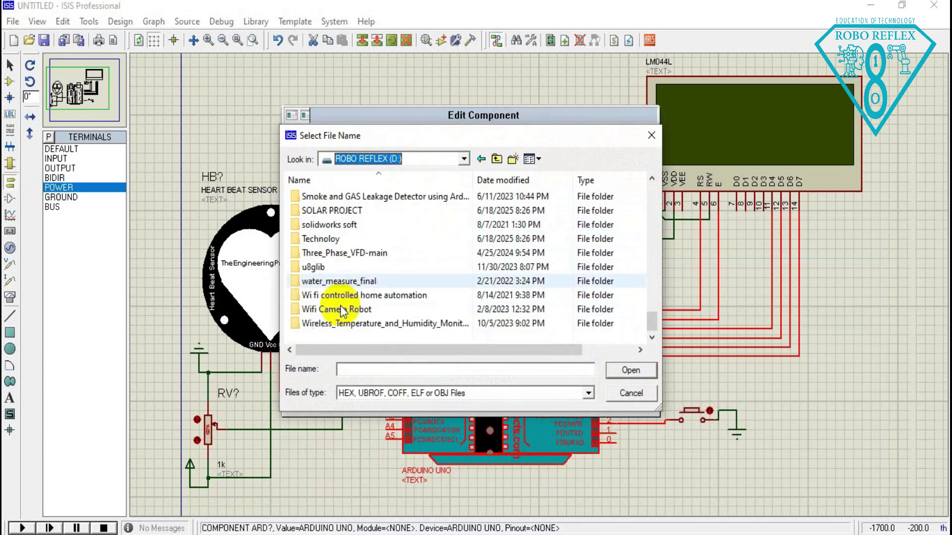
pyautogui.scroll(3, 342, 310)
pyautogui.click(346, 229)
pyautogui.doubleClick(345, 229)
pyautogui.scroll(-3, 465, 251)
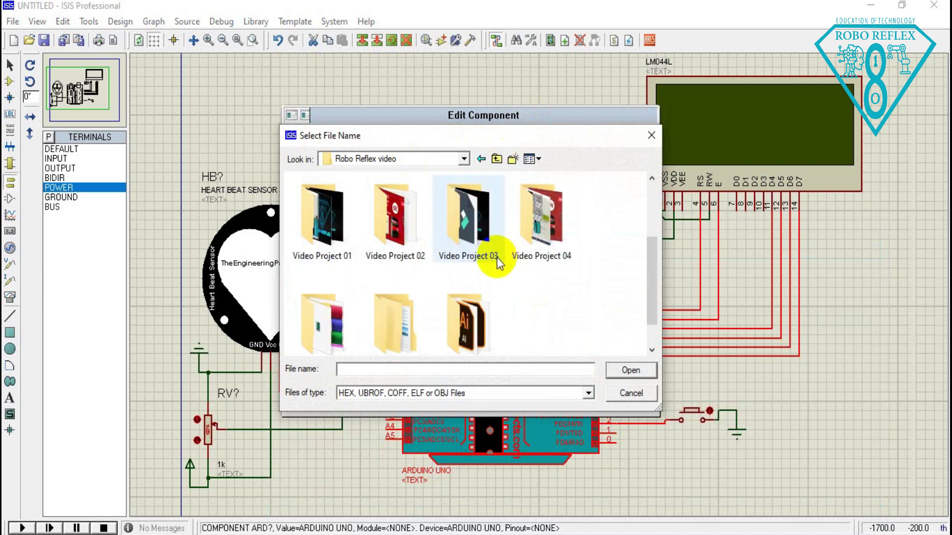
pyautogui.doubleClick(541, 229)
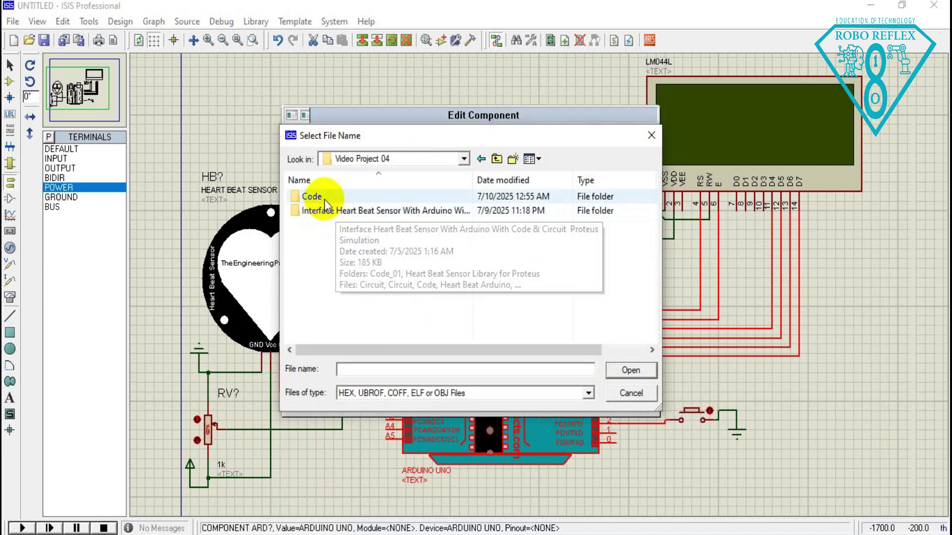
pyautogui.click(323, 197)
pyautogui.doubleClick(323, 198)
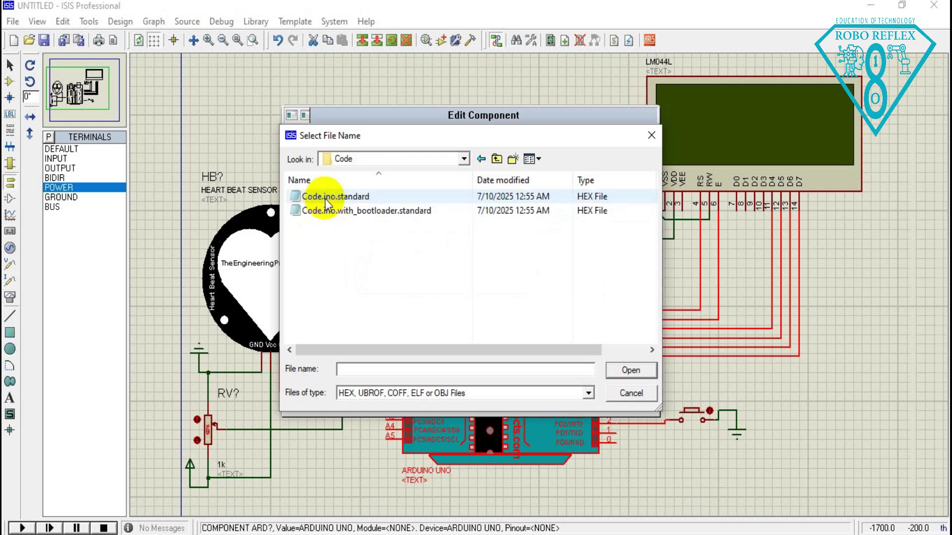
# Load the HEX file Code.ino.with_bootloader.standard as the Arduino Uno's program file and accept the component's properties.
pyautogui.click(343, 213)
pyautogui.click(615, 372)
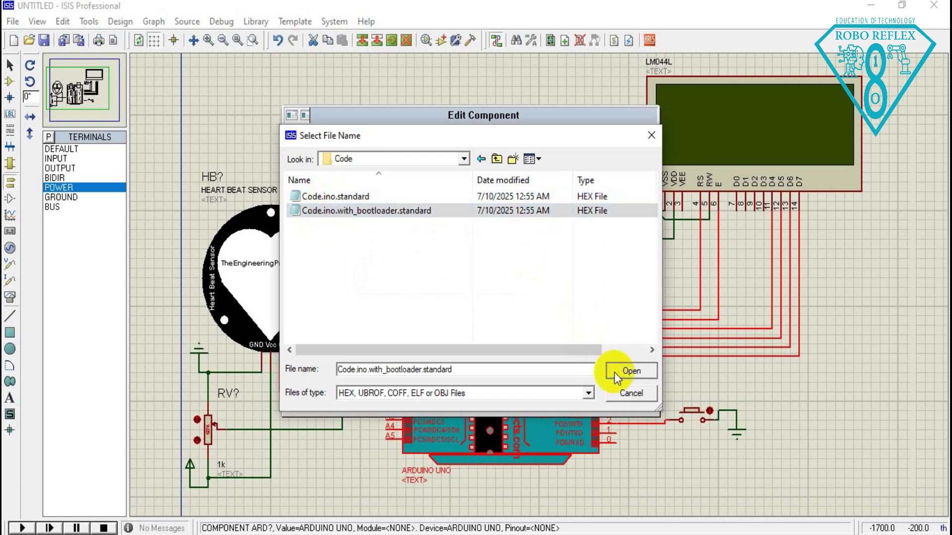
pyautogui.click(619, 144)
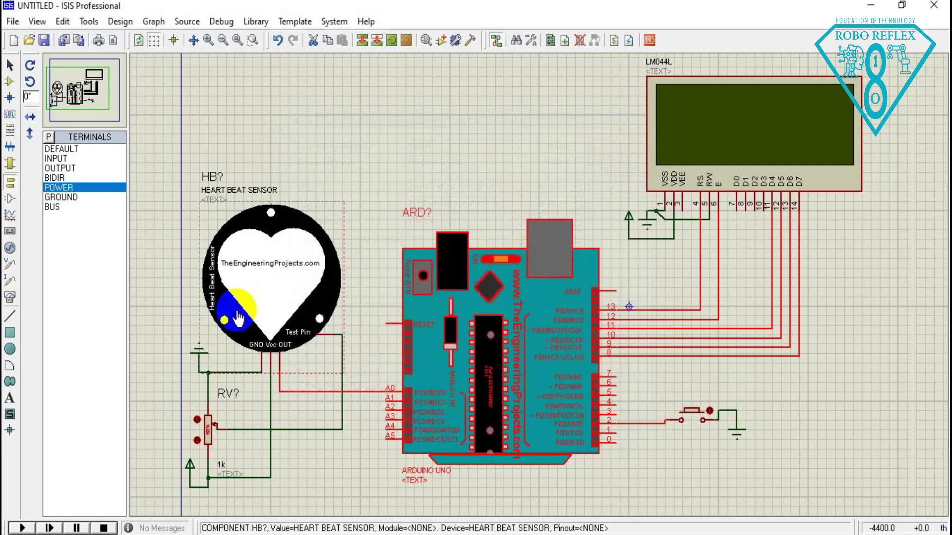
# Open the heart beat sensor's properties and browse for its program file on the ROBO REFLEX (D:) drive.
pyautogui.click(256, 285)
pyautogui.click(257, 285)
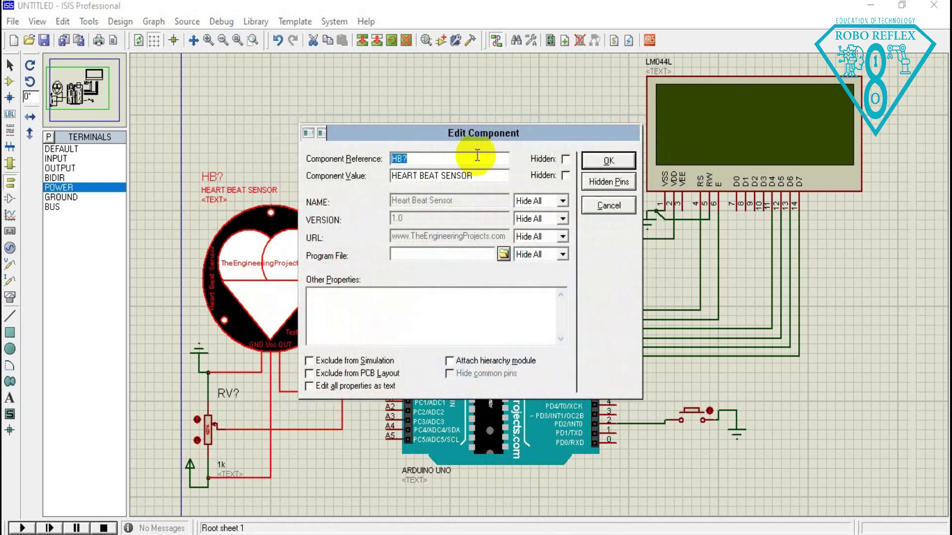
pyautogui.click(503, 254)
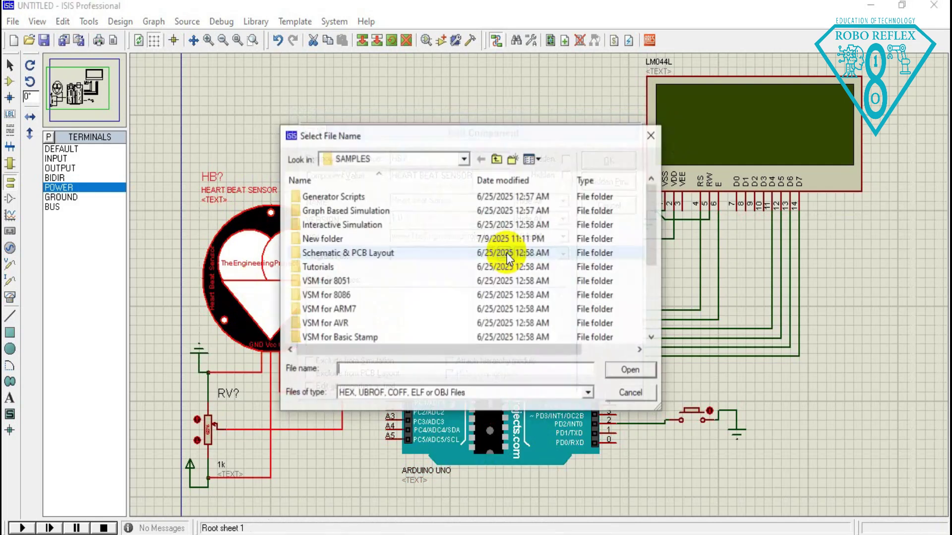
pyautogui.click(467, 159)
pyautogui.click(387, 319)
pyautogui.scroll(-12, 386, 318)
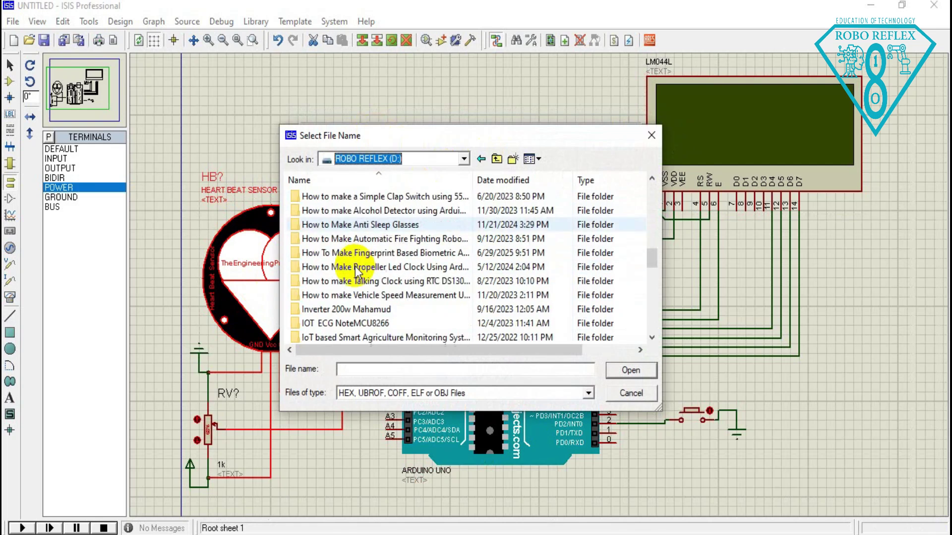
pyautogui.scroll(-8, 356, 271)
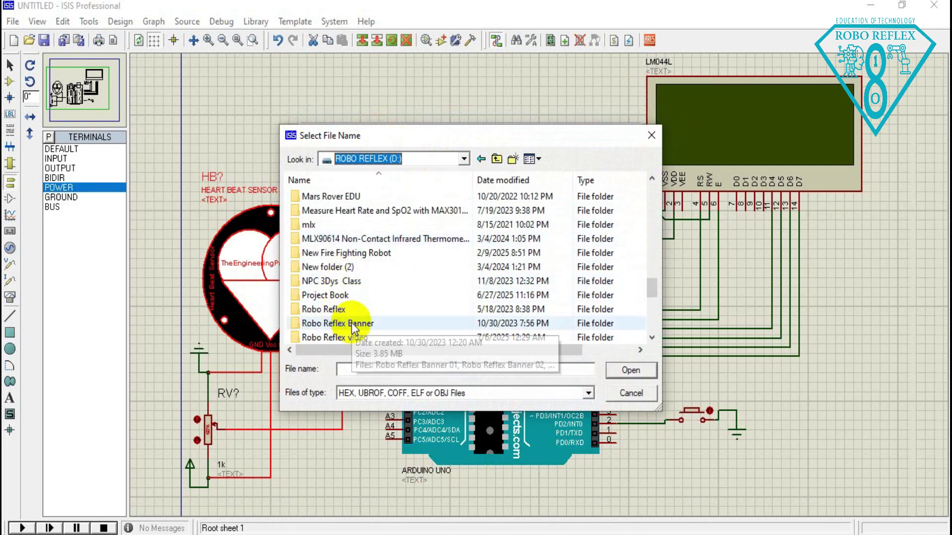
# Go into the Robo Reflex video folder, open Video Project 04, and enter its Heart Beat Sensor Library for Proteus subfolder.
pyautogui.click(346, 338)
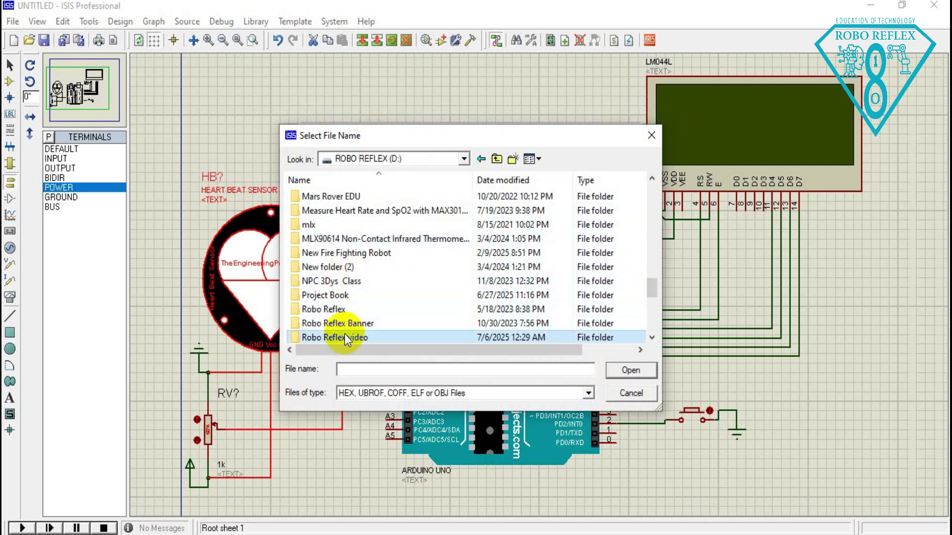
pyautogui.doubleClick(344, 336)
pyautogui.scroll(-3, 496, 237)
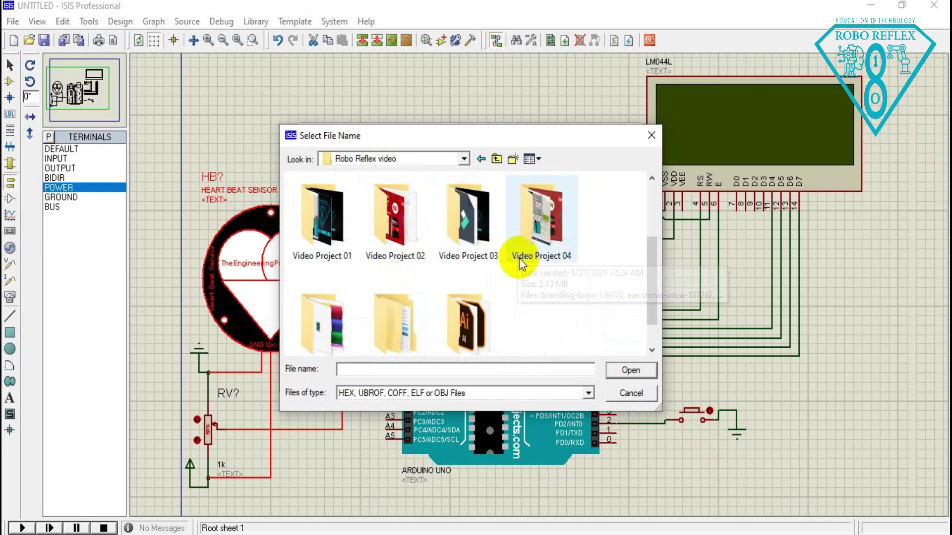
pyautogui.doubleClick(555, 228)
pyautogui.doubleClick(317, 212)
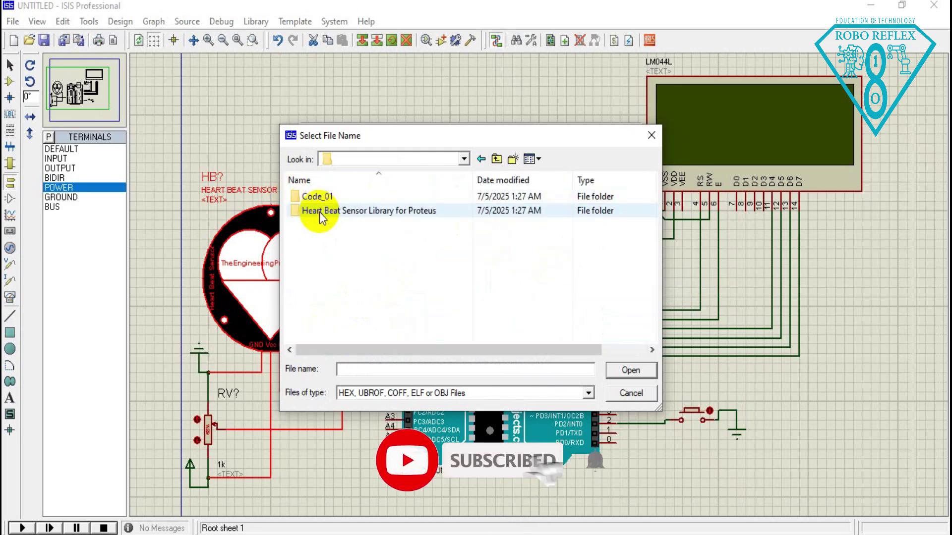
pyautogui.doubleClick(320, 212)
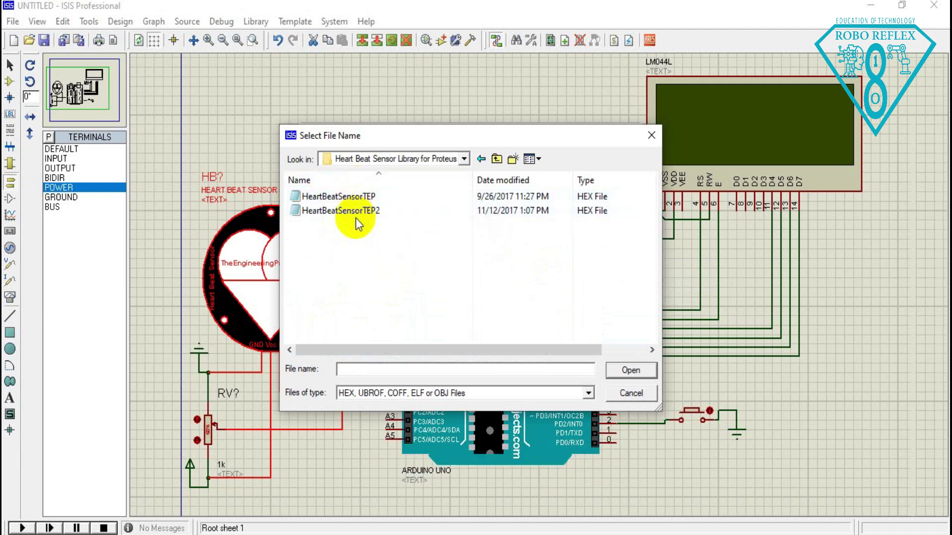
# Load the HEX file HeartBeatSensorTEP as the heart beat sensor's program file and accept the component's properties.
pyautogui.click(309, 198)
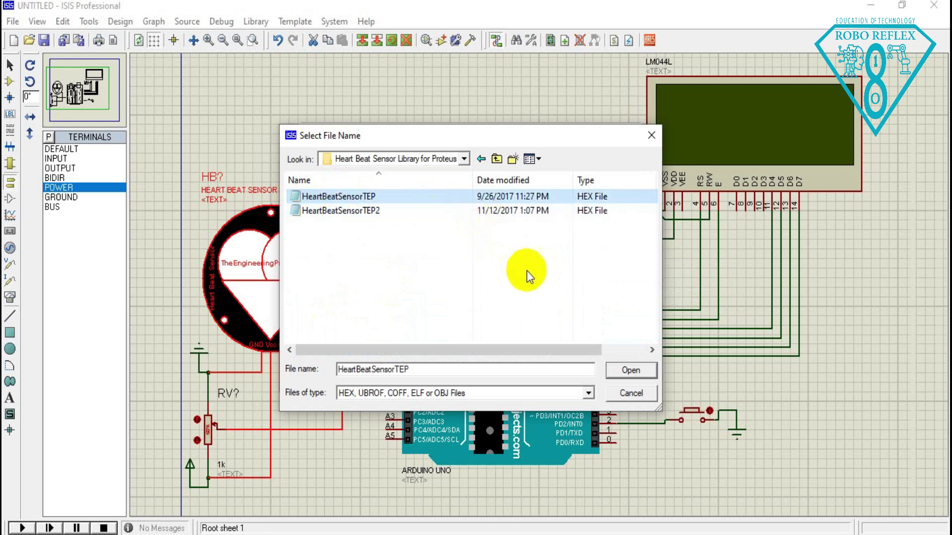
pyautogui.click(621, 375)
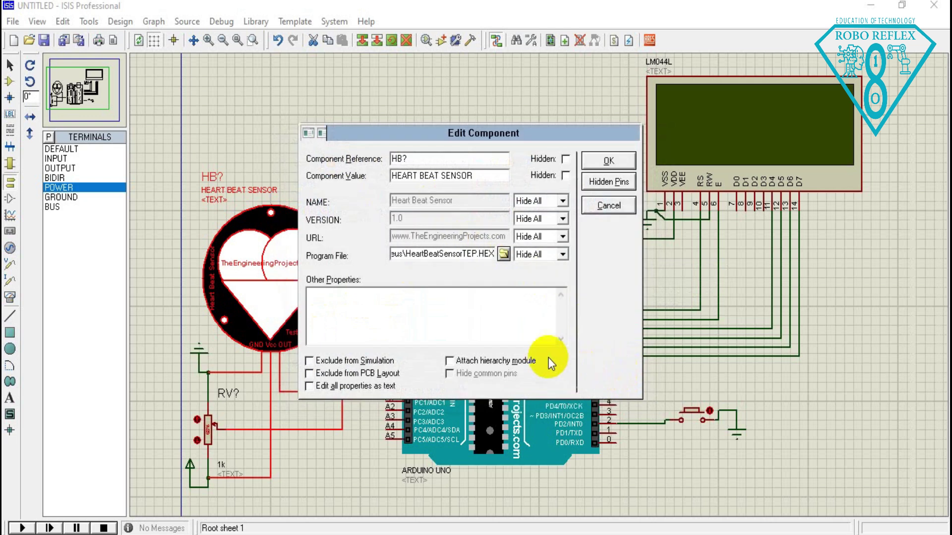
pyautogui.click(609, 161)
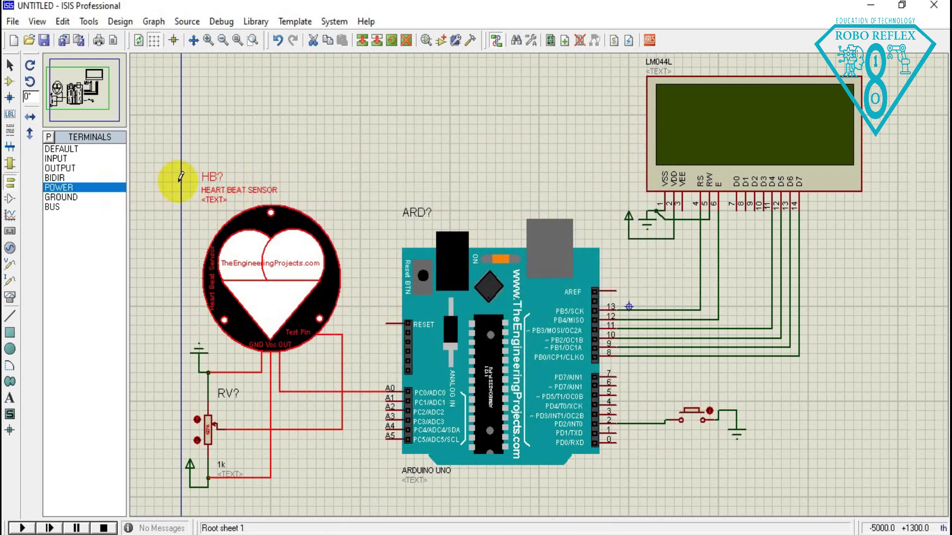
# Run the simulation and start a heart-beat count with the circuit's push button.
pyautogui.click(24, 528)
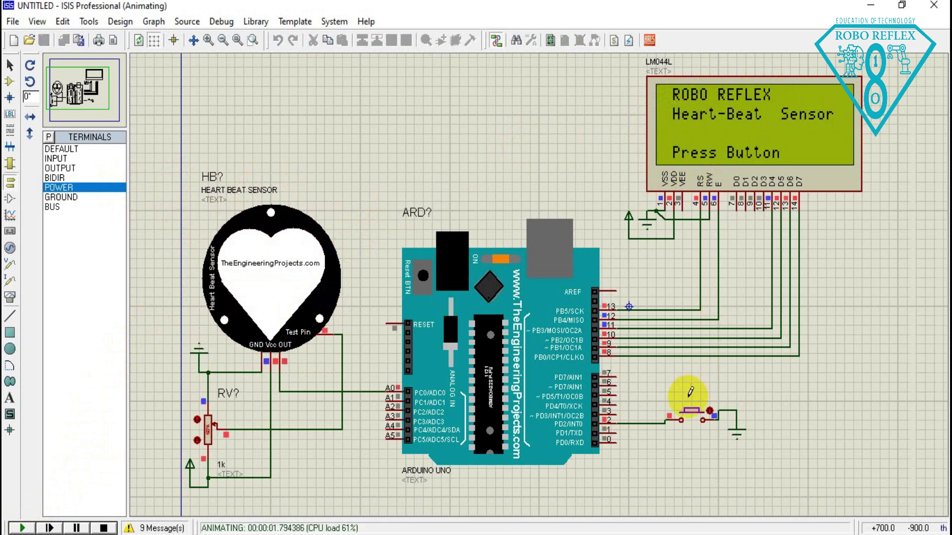
pyautogui.click(691, 421)
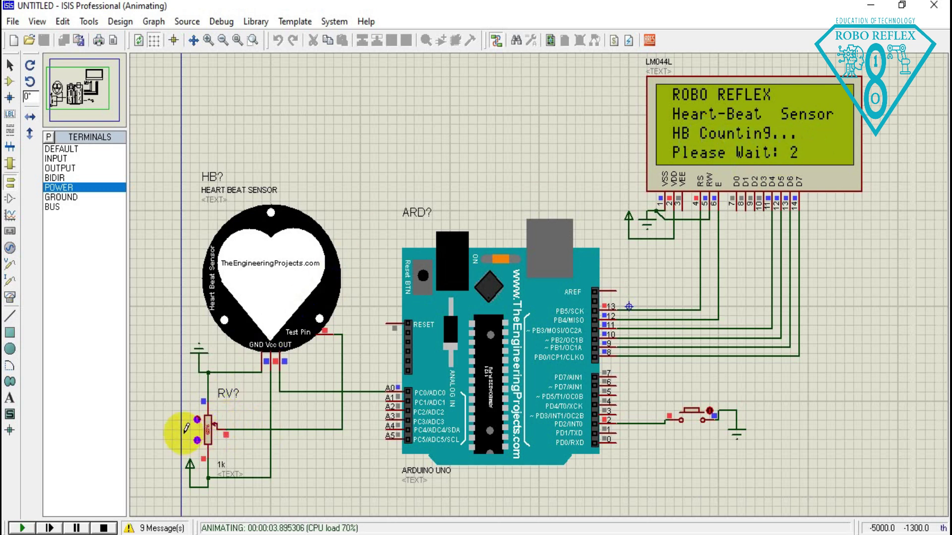
pyautogui.click(276, 345)
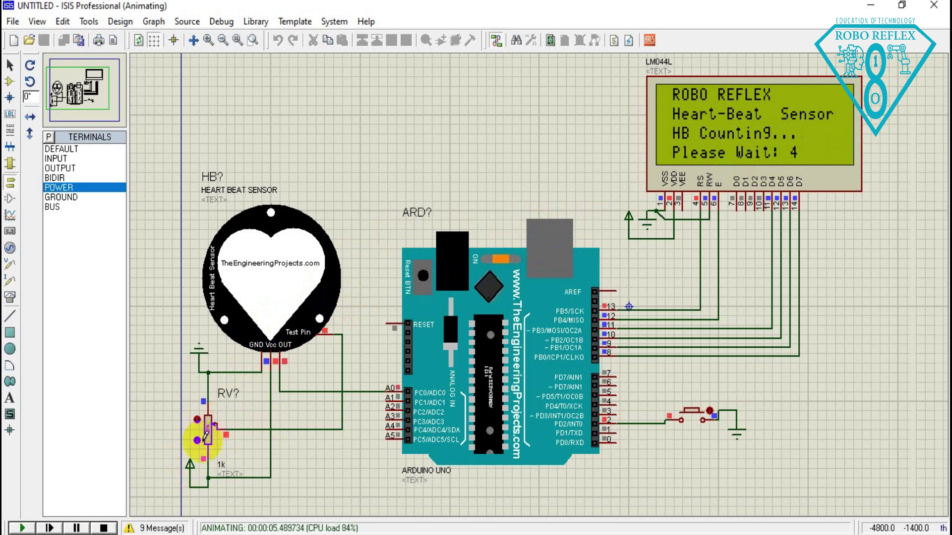
# Inspect the potentiometer RV's setting up close and follow the heart-beat count on the LCD.
pyautogui.scroll(2, 208, 428)
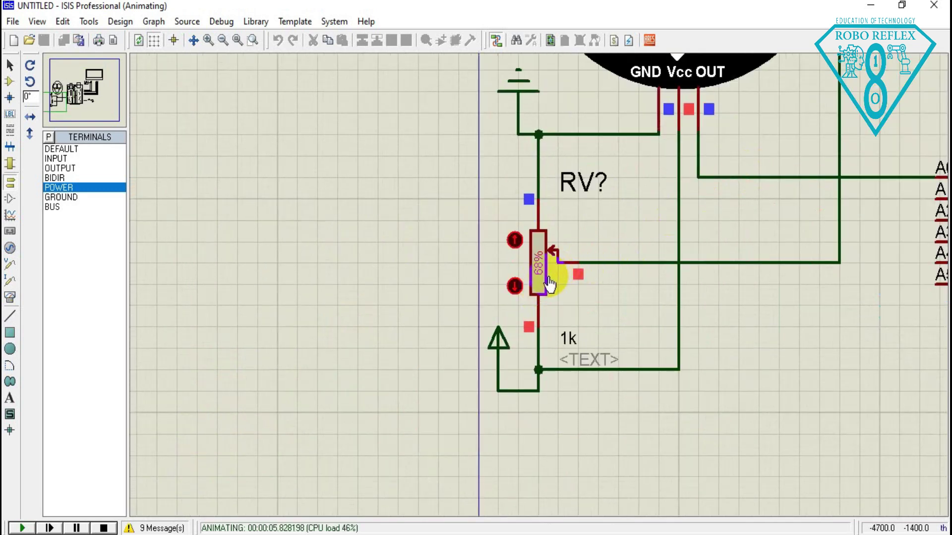
pyautogui.scroll(-2, 617, 265)
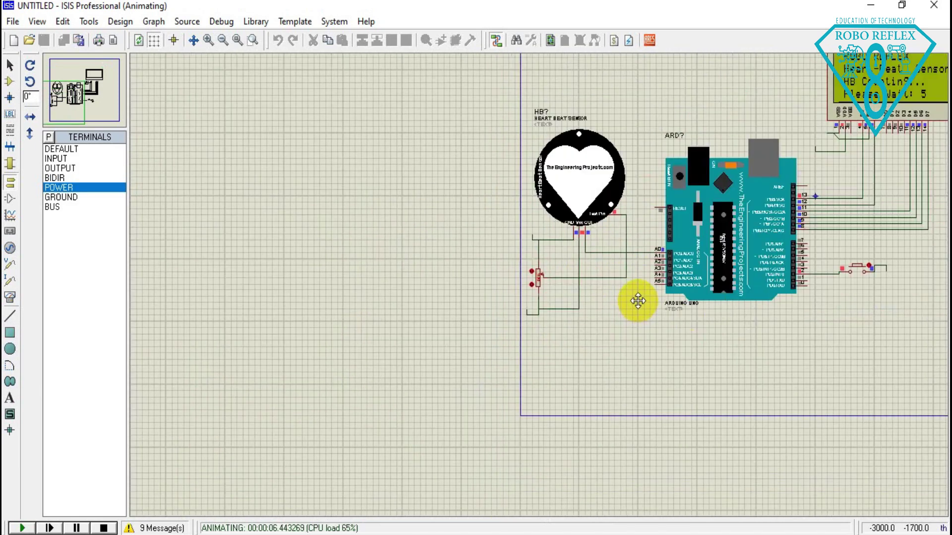
pyautogui.moveTo(637, 301); pyautogui.dragTo(302, 374)
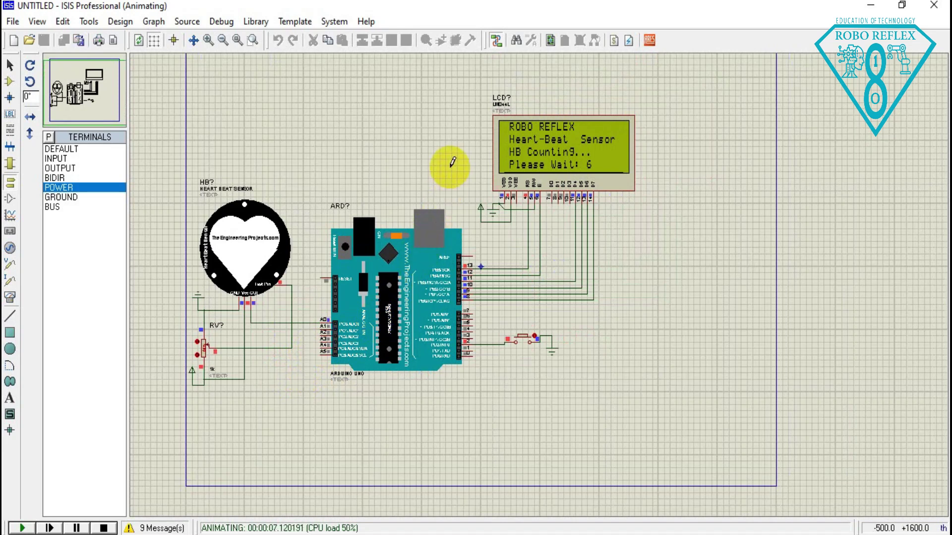
pyautogui.scroll(1, 451, 166)
pyautogui.scroll(-1, 535, 297)
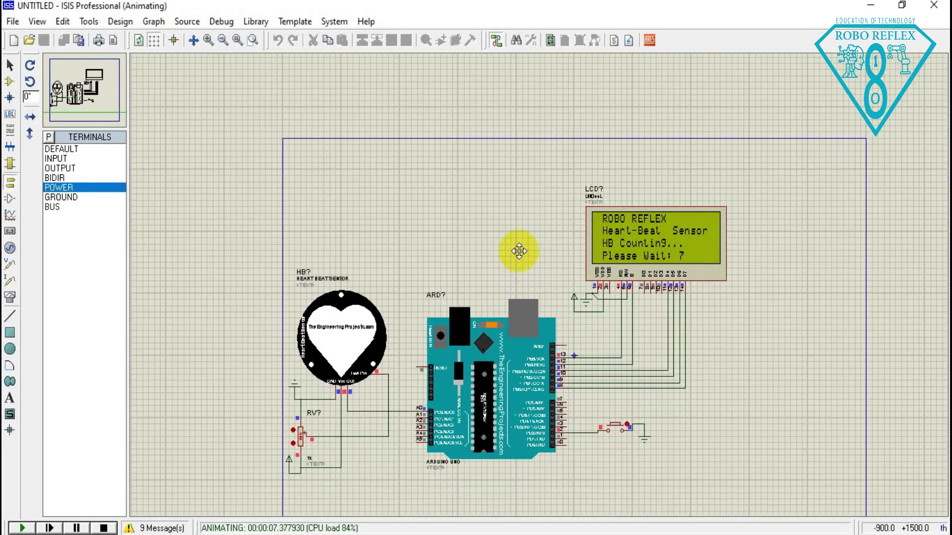
pyautogui.scroll(2, 535, 282)
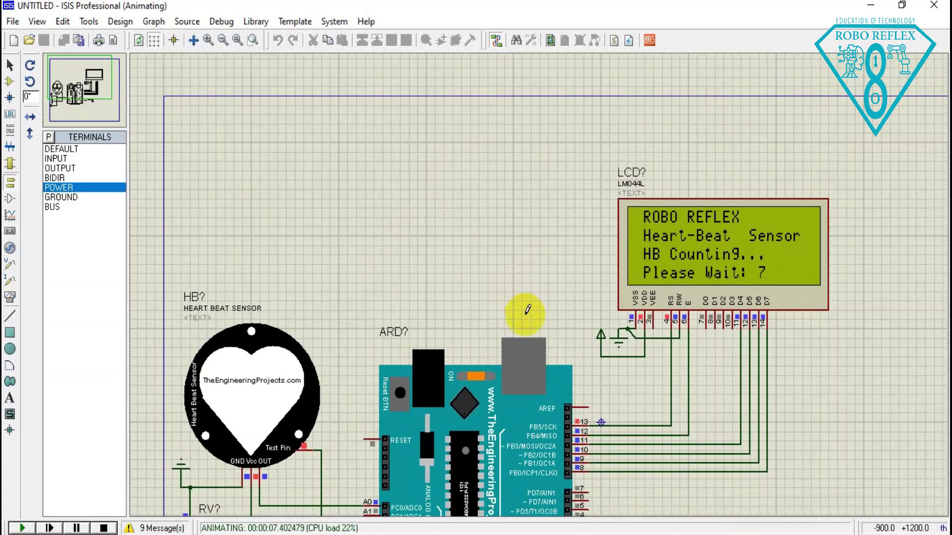
pyautogui.moveTo(486, 431); pyautogui.dragTo(536, 299)
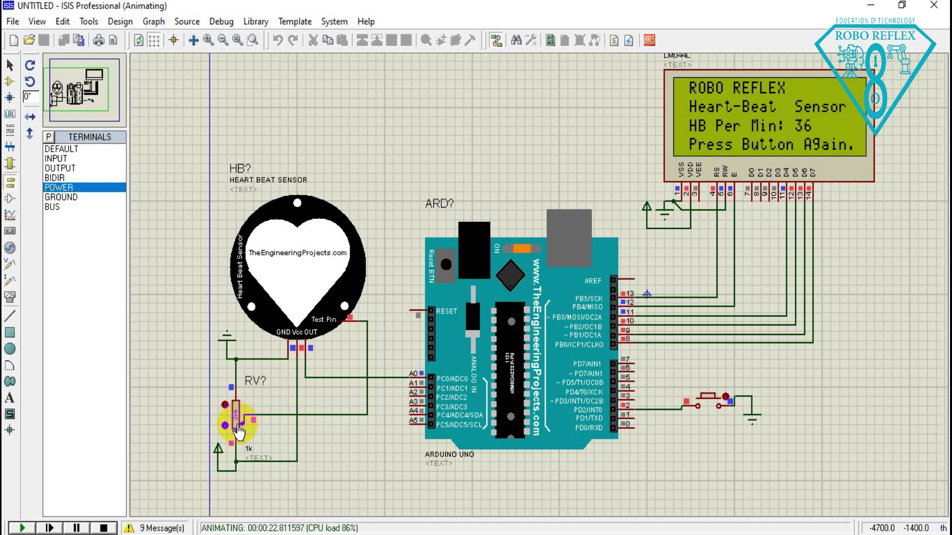
# Adjust the potentiometer and take another heart-beat count with the push button before stopping the simulation.
pyautogui.click(239, 429)
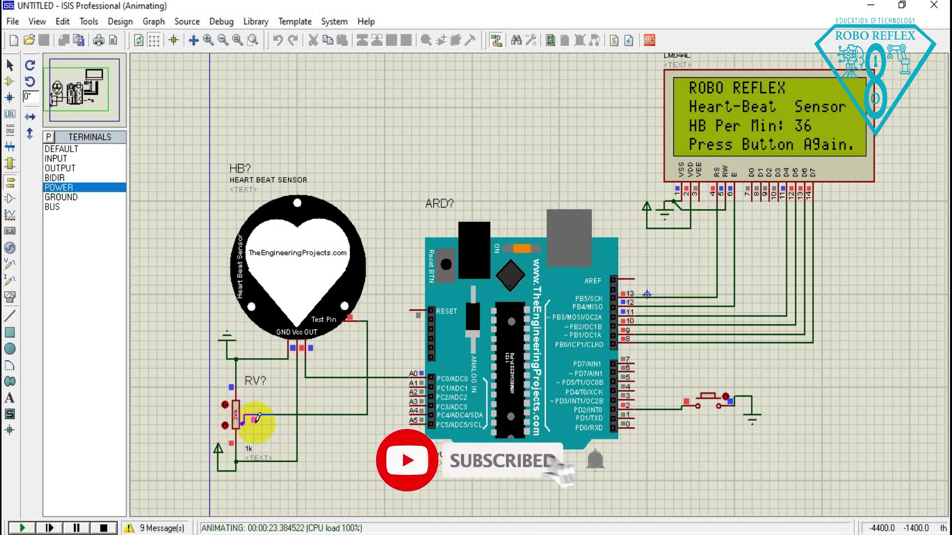
pyautogui.click(708, 405)
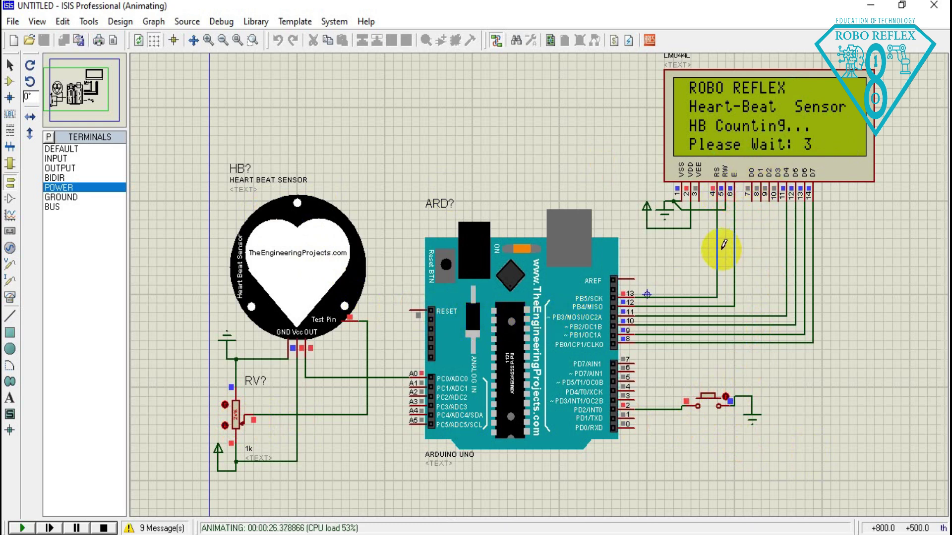
pyautogui.click(788, 148)
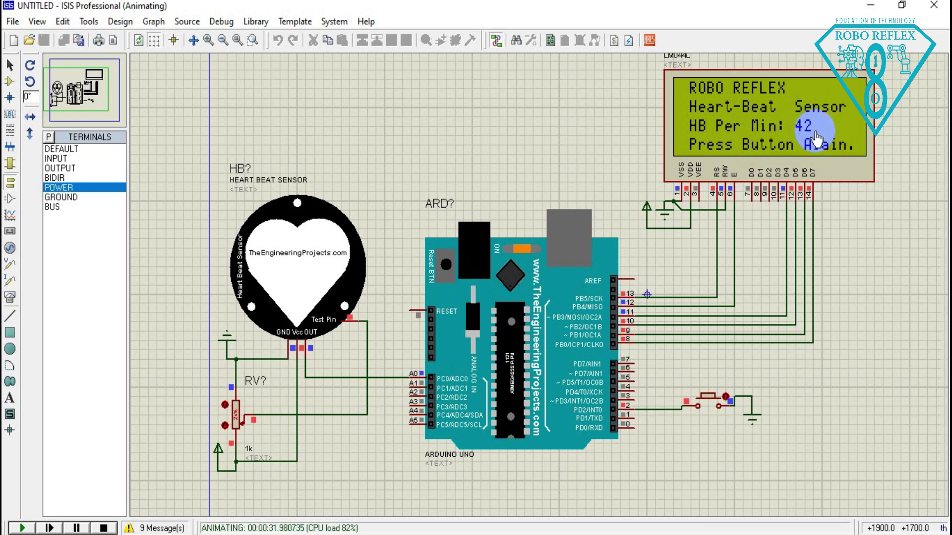
pyautogui.click(432, 209)
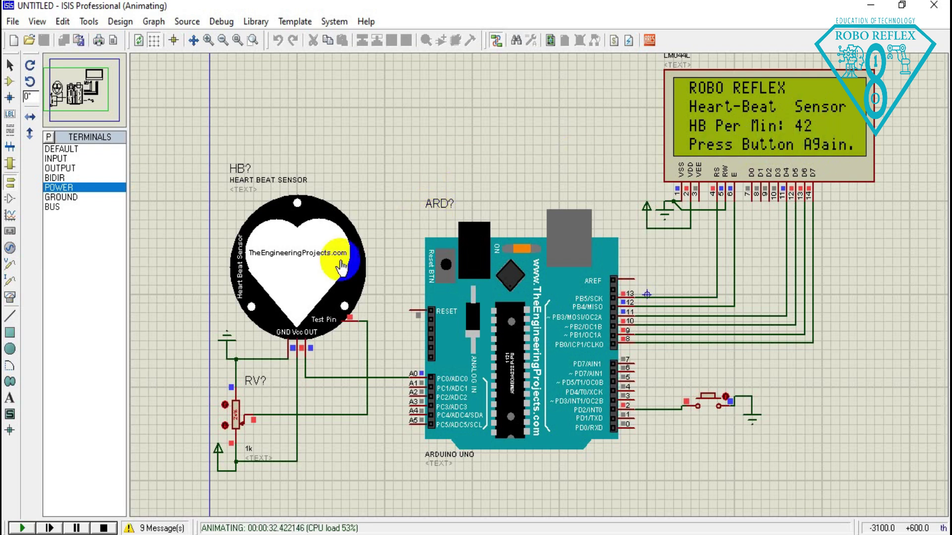
pyautogui.click(23, 527)
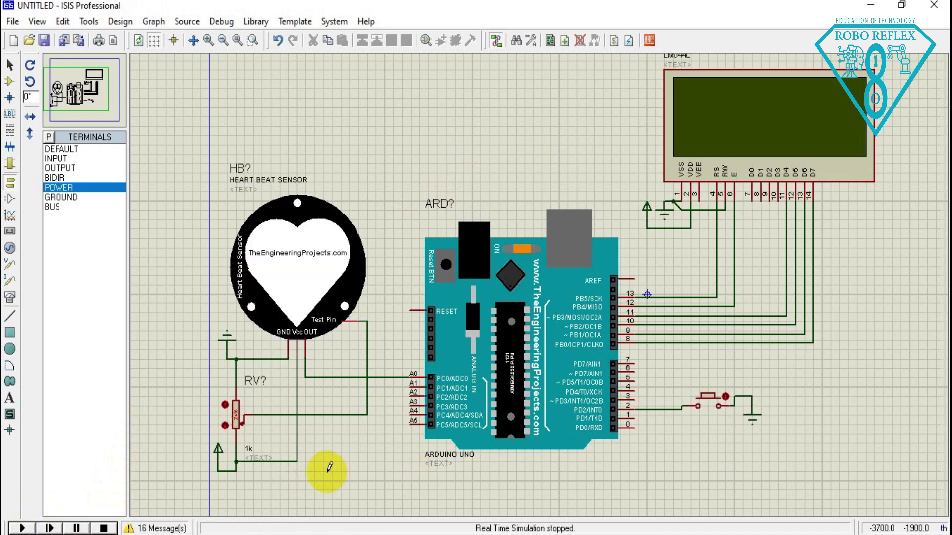
# Place an oscilloscope below the heart beat sensor and wire its channel A to the sensor's OUT wire running to A0.
pyautogui.click(9, 297)
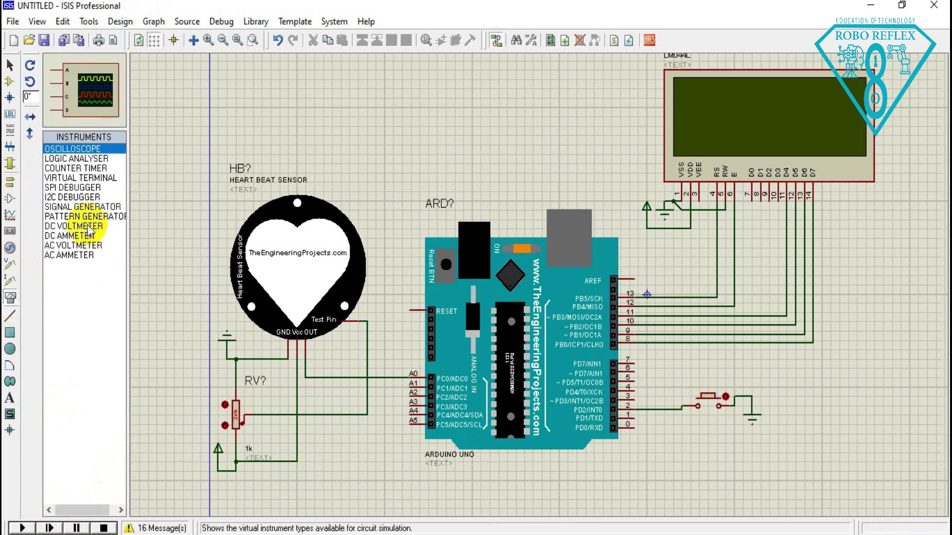
pyautogui.click(355, 449)
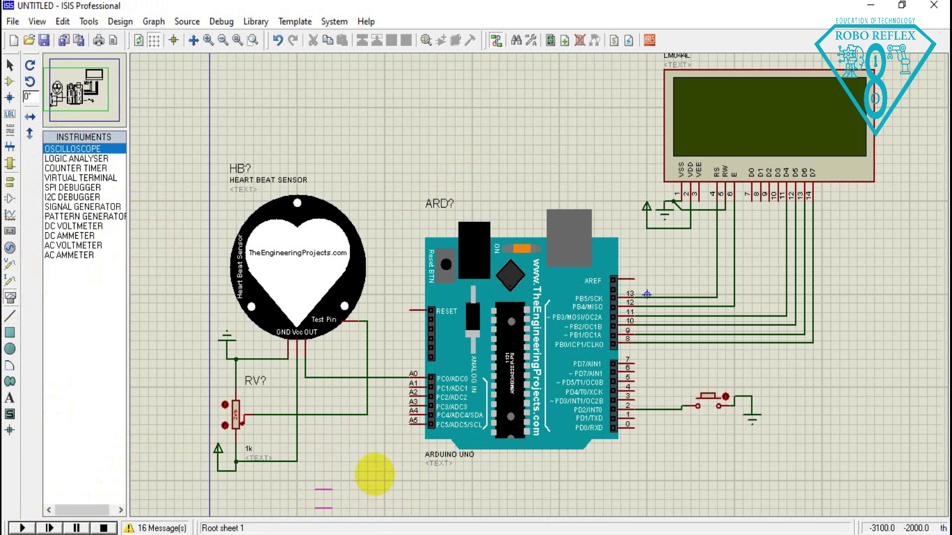
pyautogui.click(372, 473)
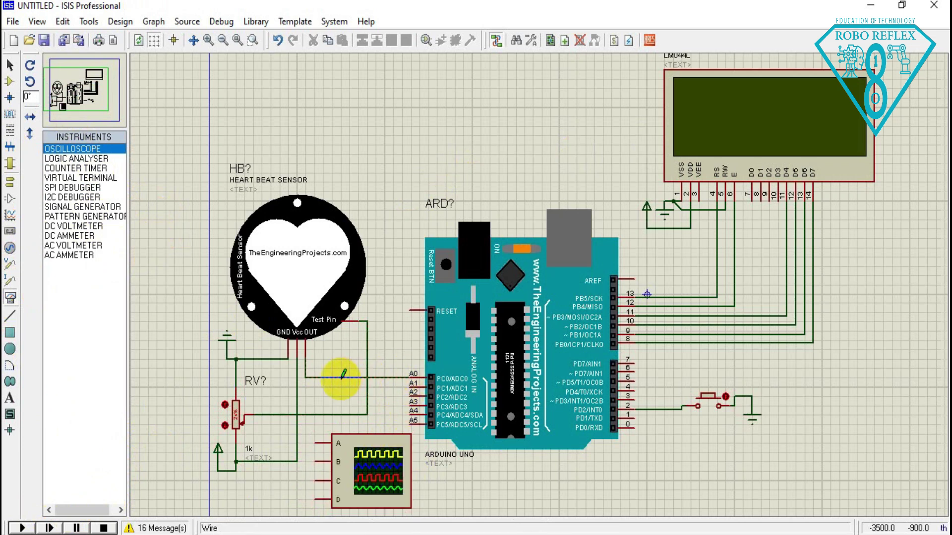
pyautogui.click(315, 443)
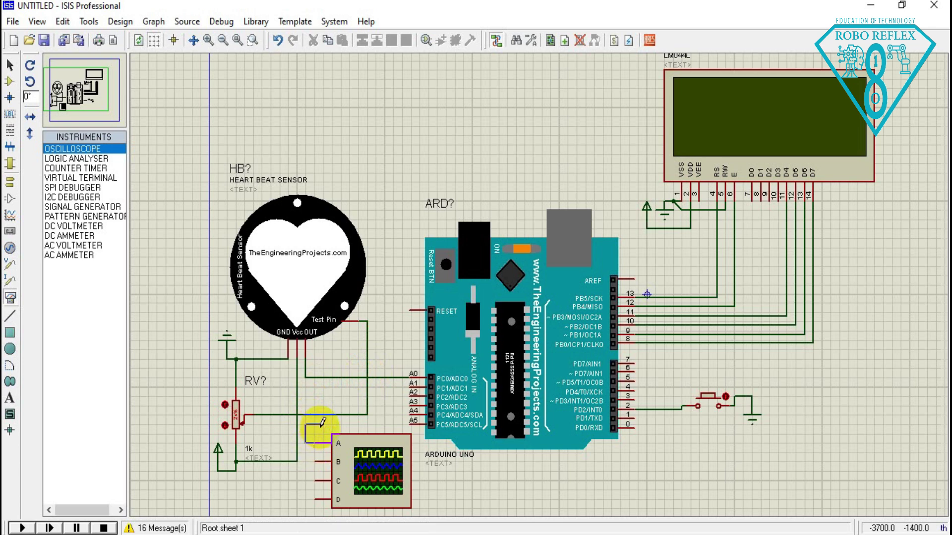
pyautogui.click(314, 379)
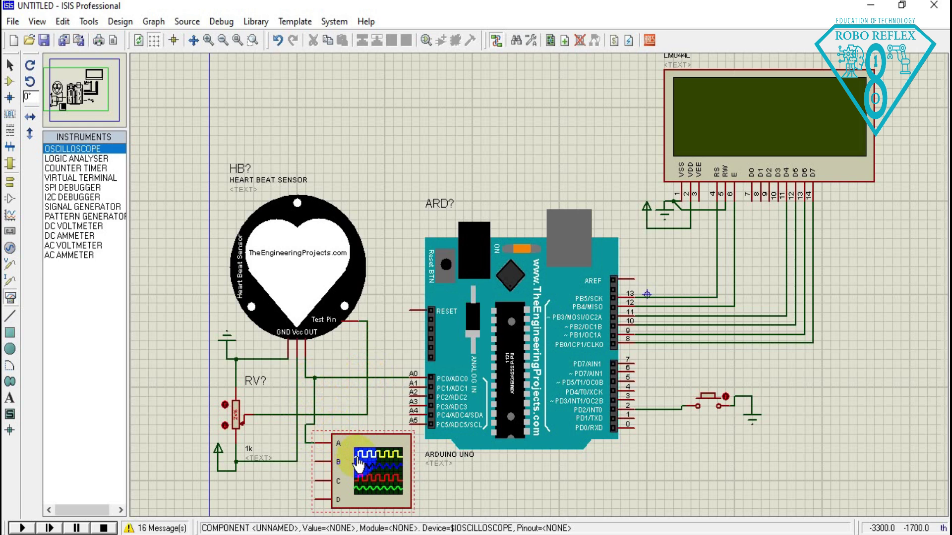
# Run the simulation with the oscilloscope connected and start a heart-beat count with the push button.
pyautogui.click(28, 528)
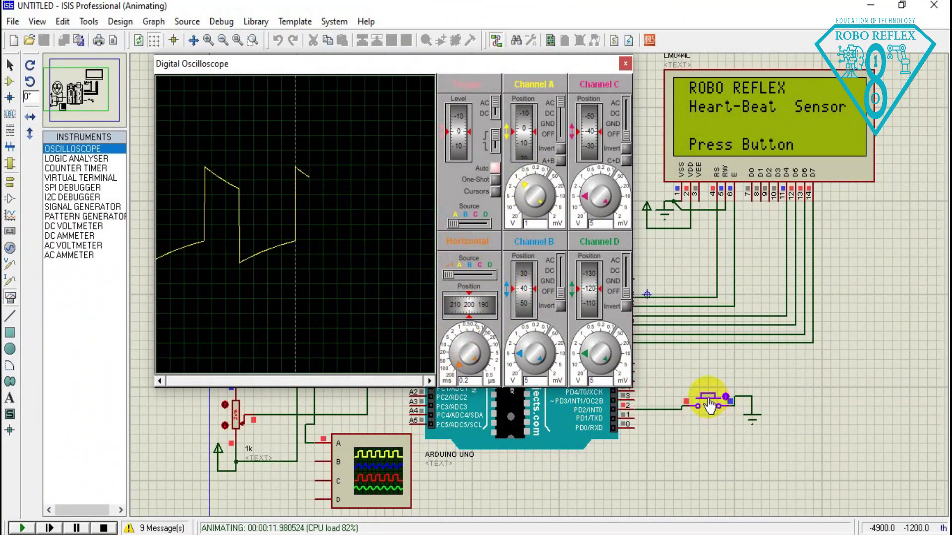
pyautogui.click(709, 405)
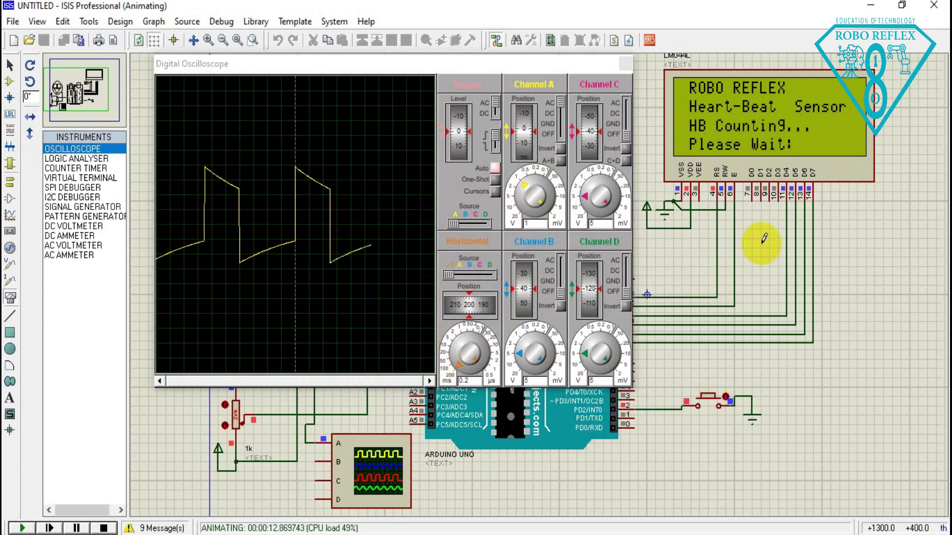
pyautogui.moveTo(295, 263)
pyautogui.mouseDown()
pyautogui.moveTo(321, 214)
pyautogui.moveTo(388, 235)
pyautogui.moveTo(373, 276)
pyautogui.mouseUp()
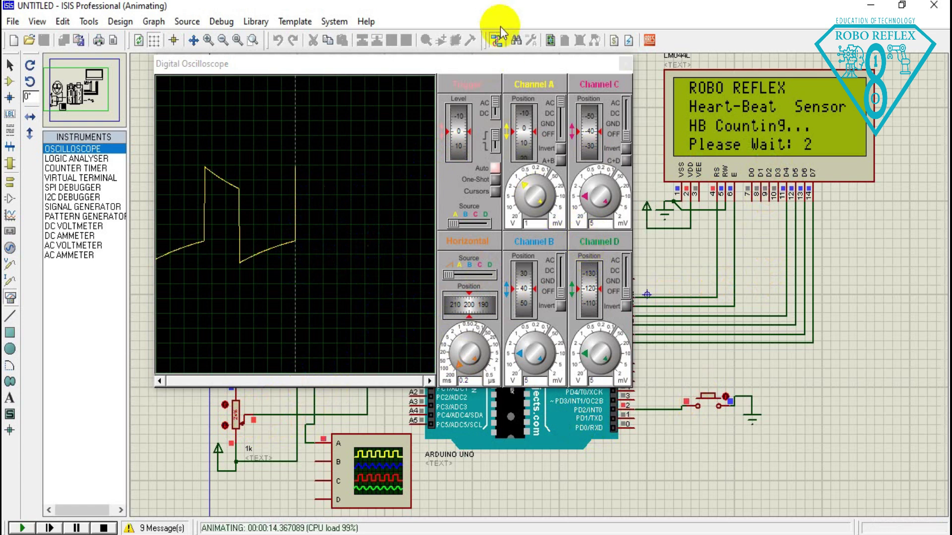
# Move the Digital Oscilloscope window clear of the potentiometer and examine the channel A waveform alongside the LCD's heart-beat count.
pyautogui.click(496, 64)
pyautogui.moveTo(496, 64); pyautogui.dragTo(474, 14)
pyautogui.click(420, 351)
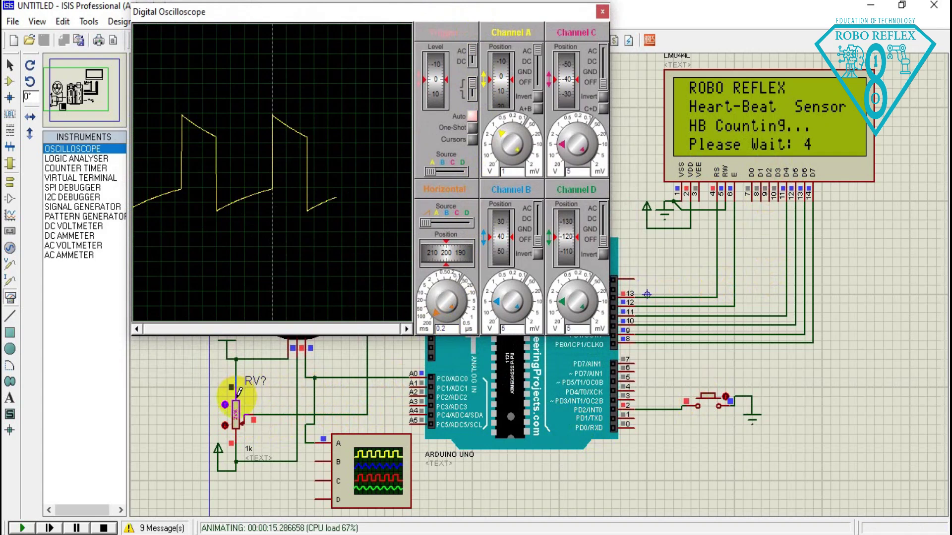
pyautogui.click(333, 153)
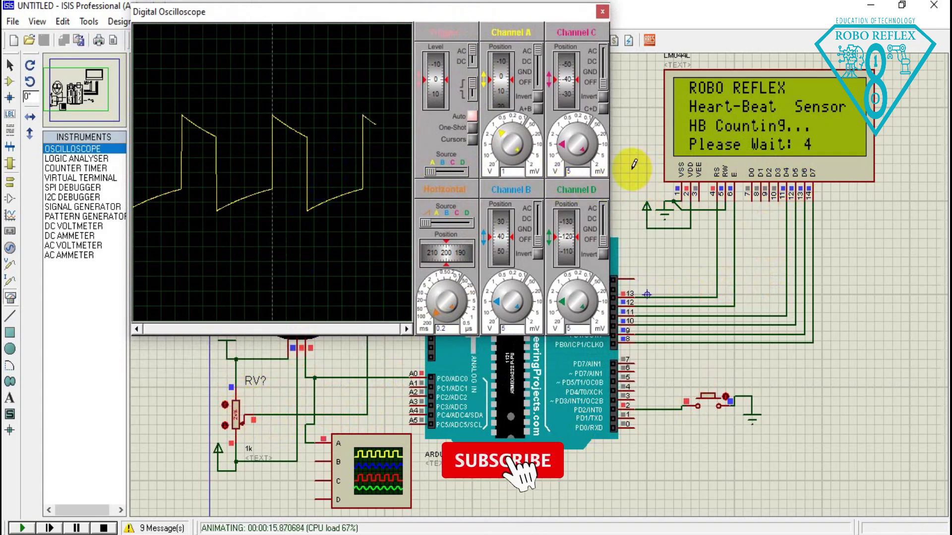
pyautogui.click(784, 149)
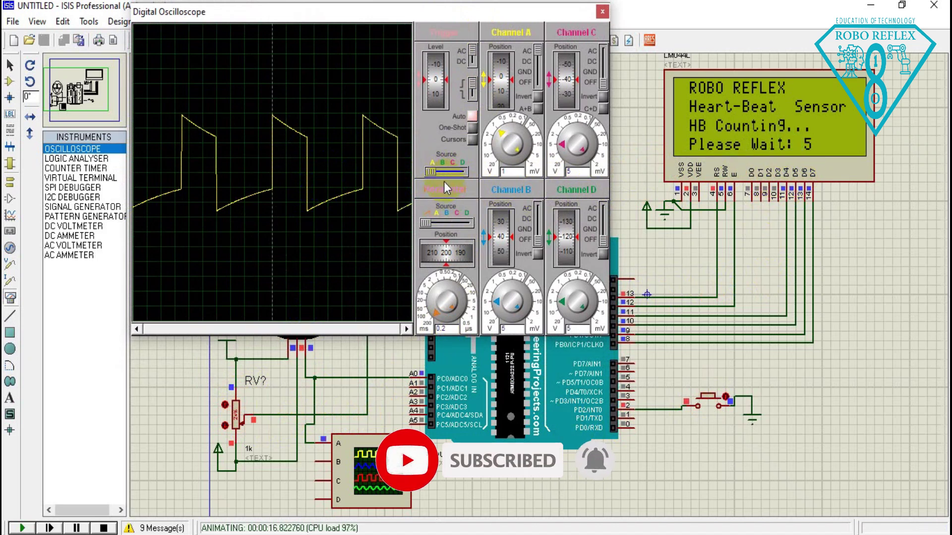
pyautogui.click(498, 144)
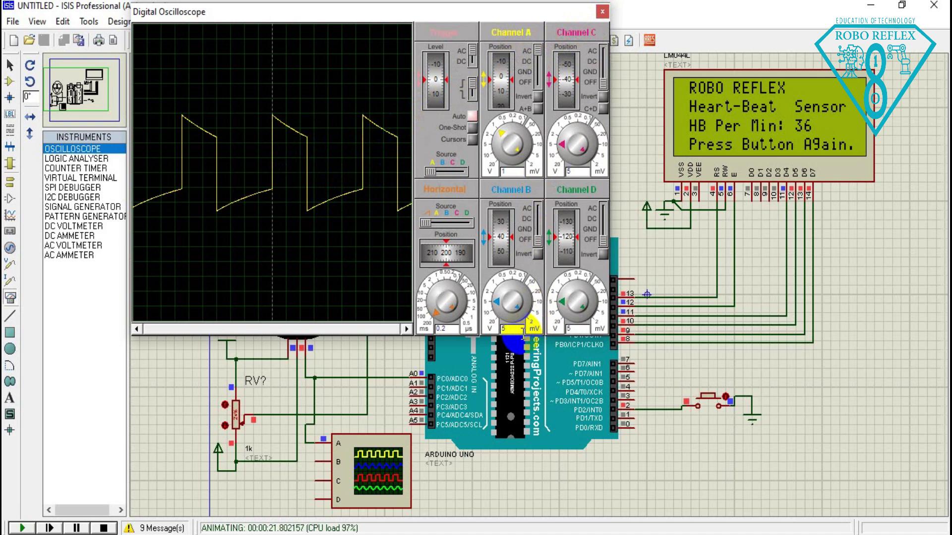
pyautogui.click(557, 303)
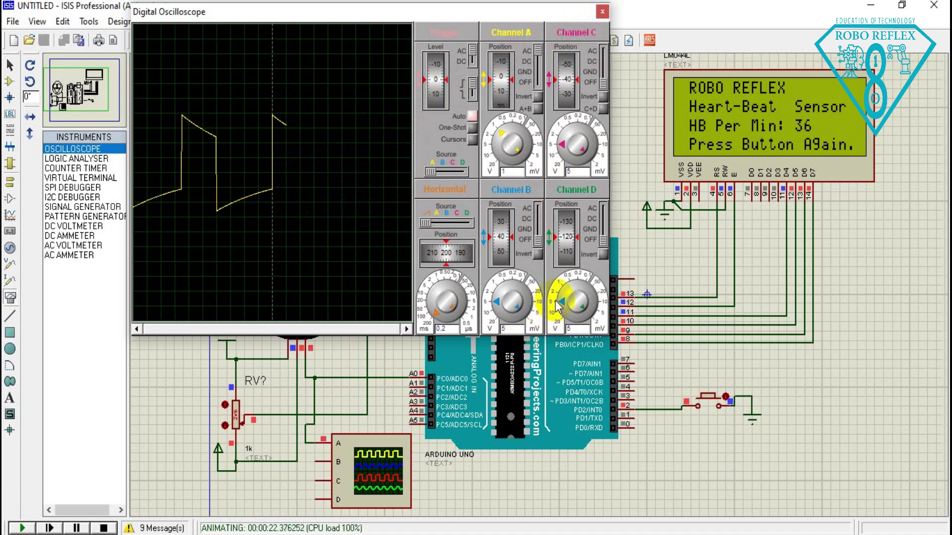